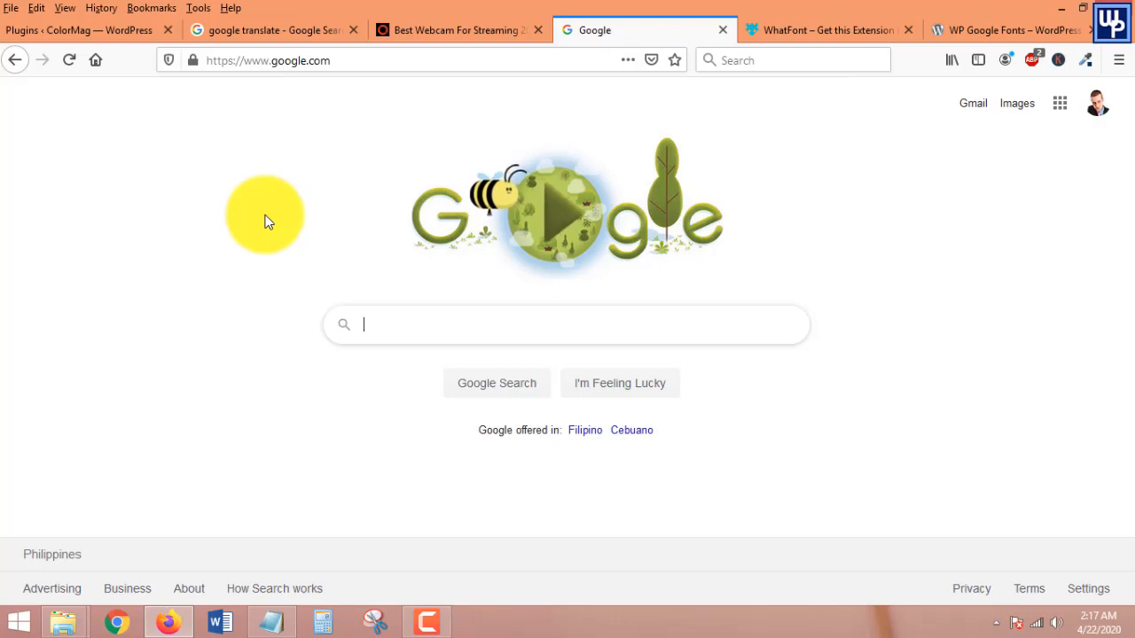
Search Google for "whatfont for firefox" and open the WhatFont extension page on Firefox Add-ons.
text(what)
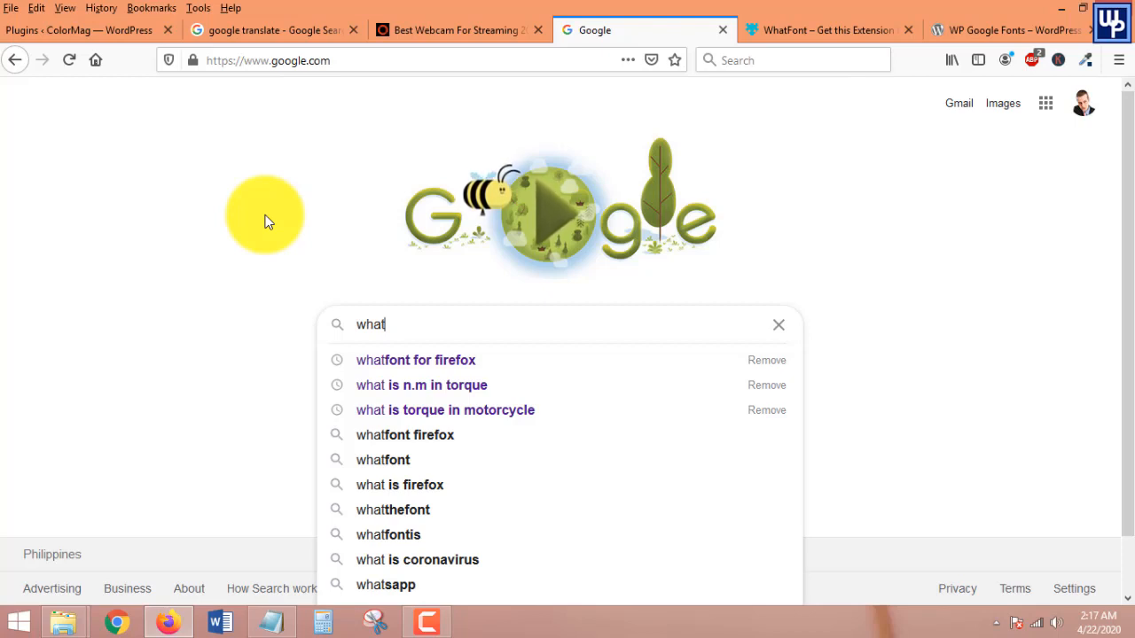
click(439, 362)
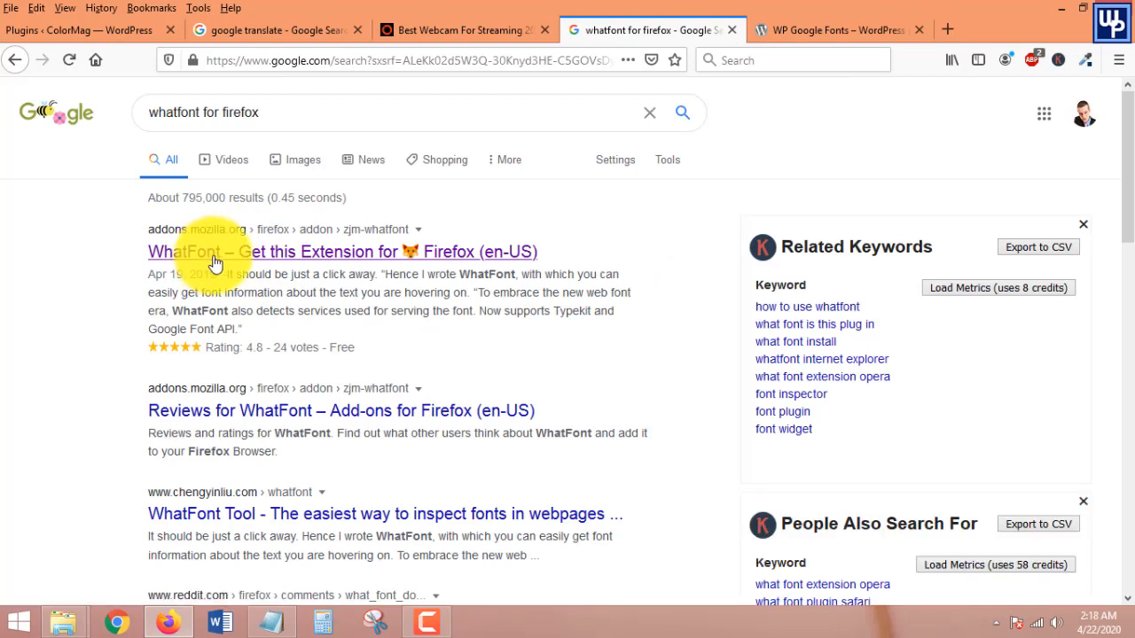
middle_click(214, 262)
click(833, 32)
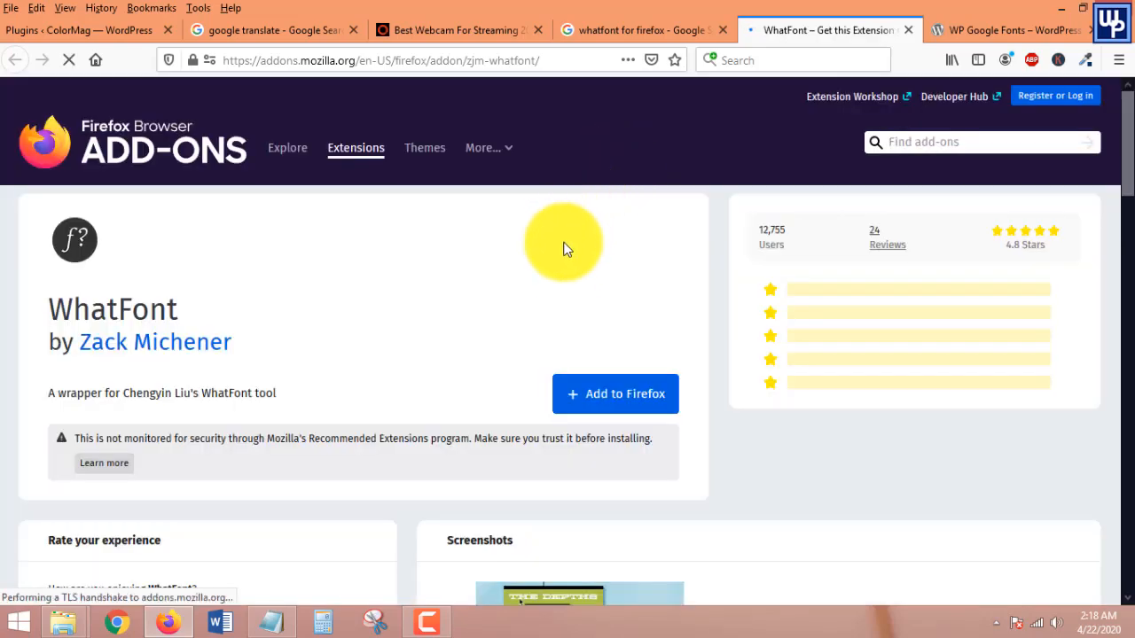
Install the WhatFont extension, granting its requested permission and dismissing the installation notice.
click(624, 401)
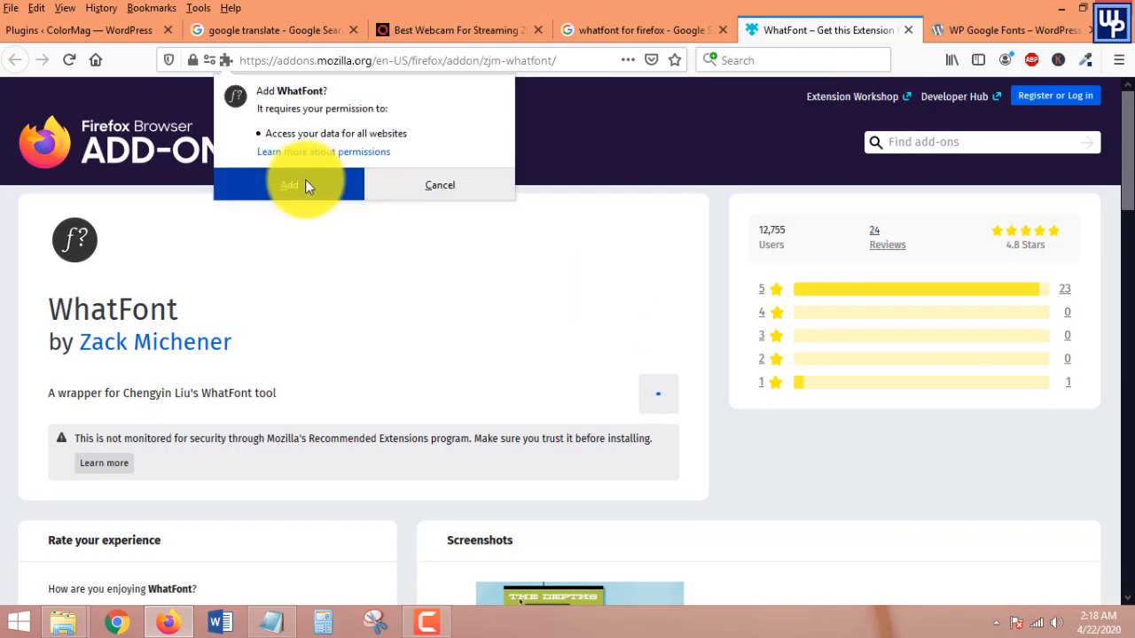
click(295, 184)
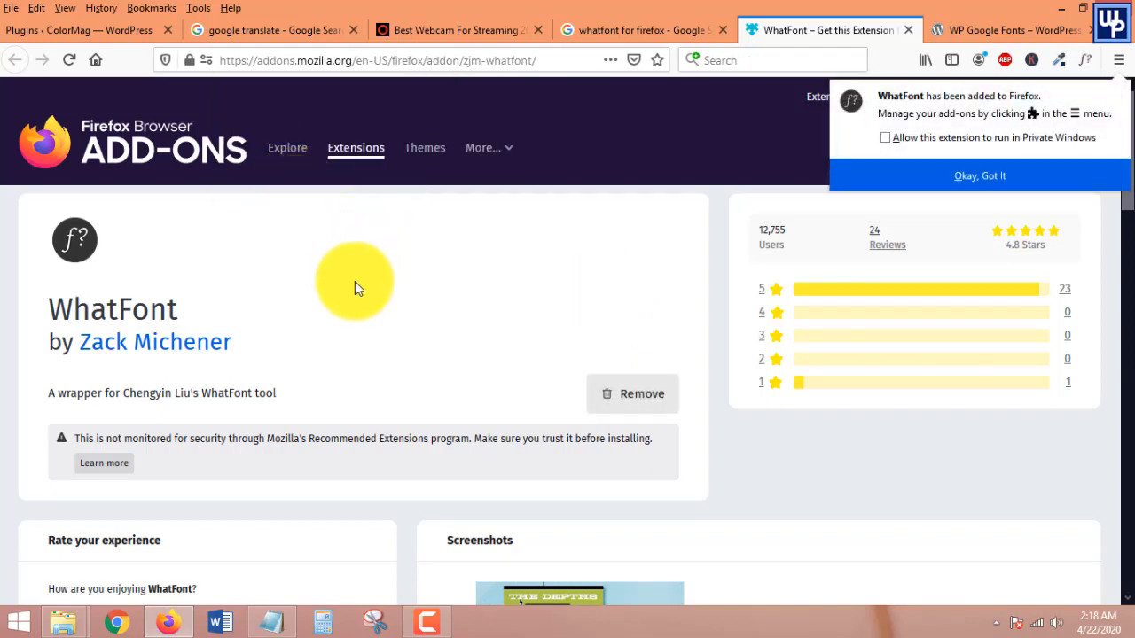
click(998, 180)
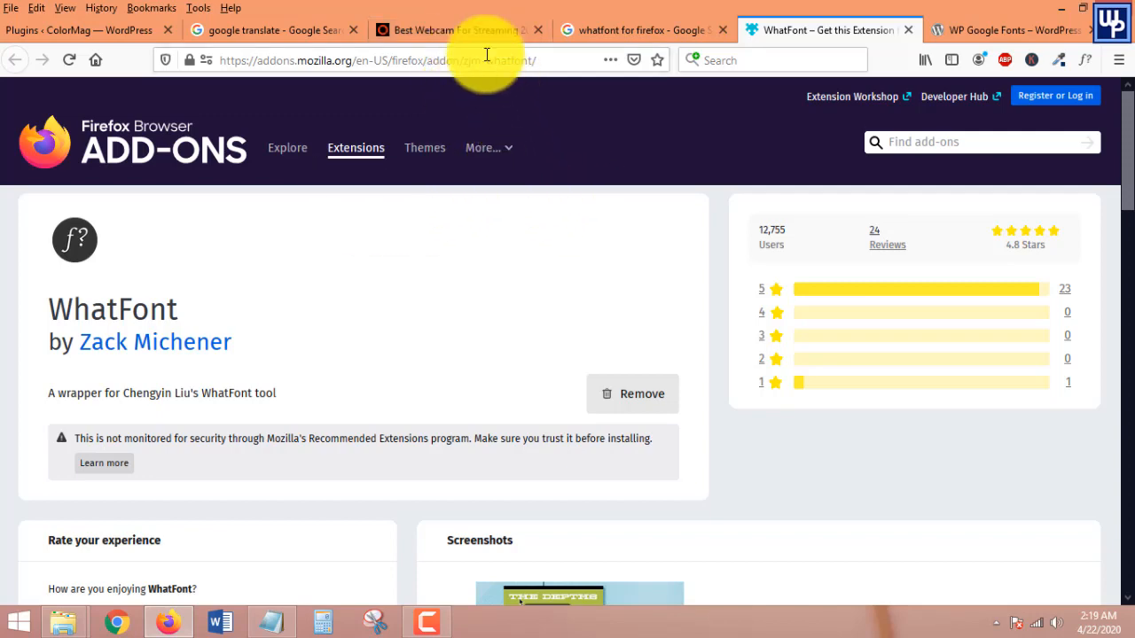
Use WhatFont on the 10beasts webcam article to inspect the font details of the paragraph about built-in HD webcams.
click(468, 26)
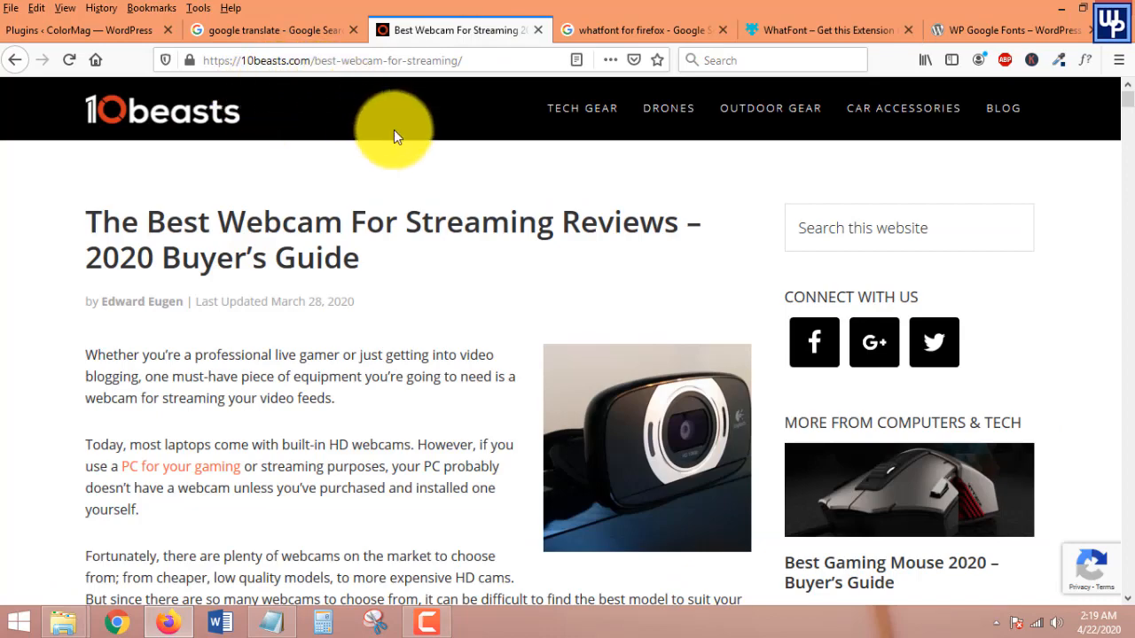
scroll(284, 256, down, 3)
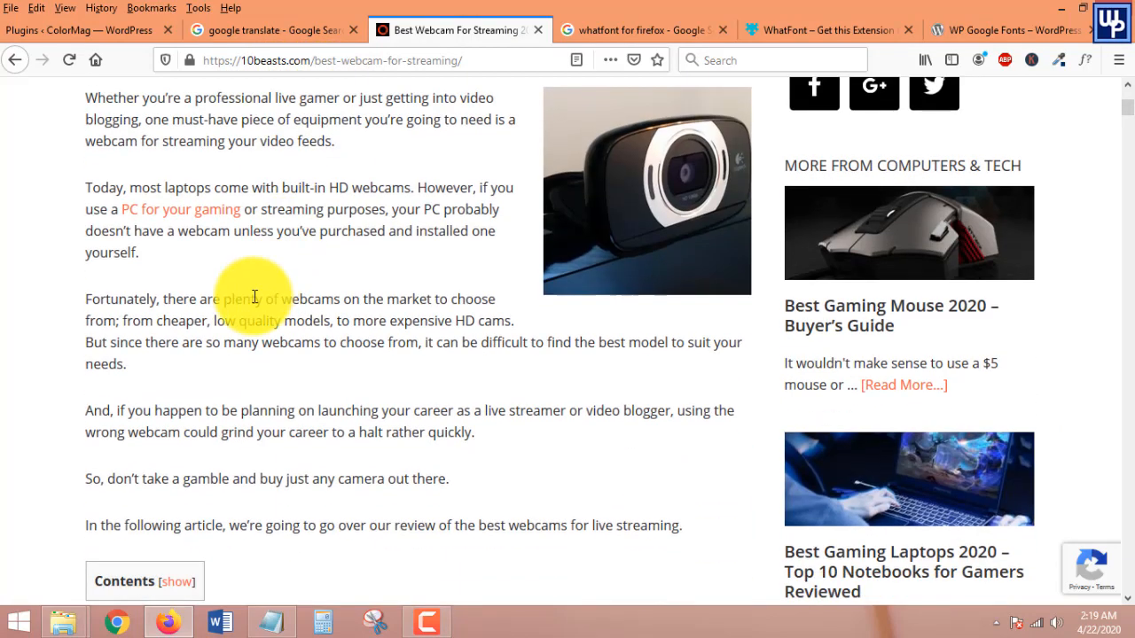
scroll(254, 296, up, 3)
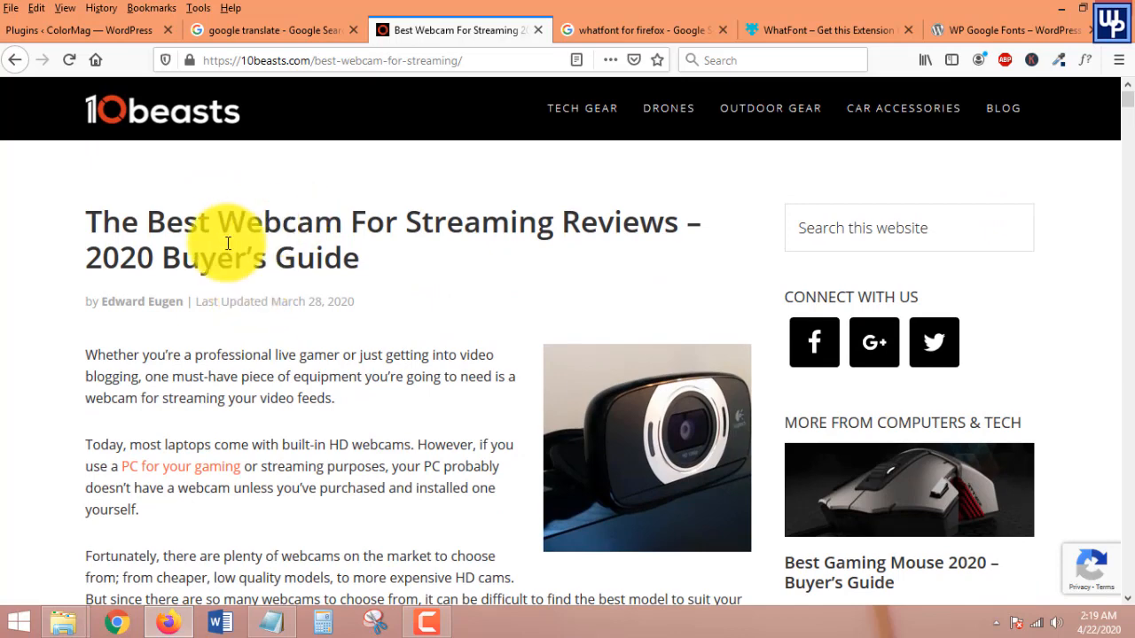
scroll(442, 328, down, 2)
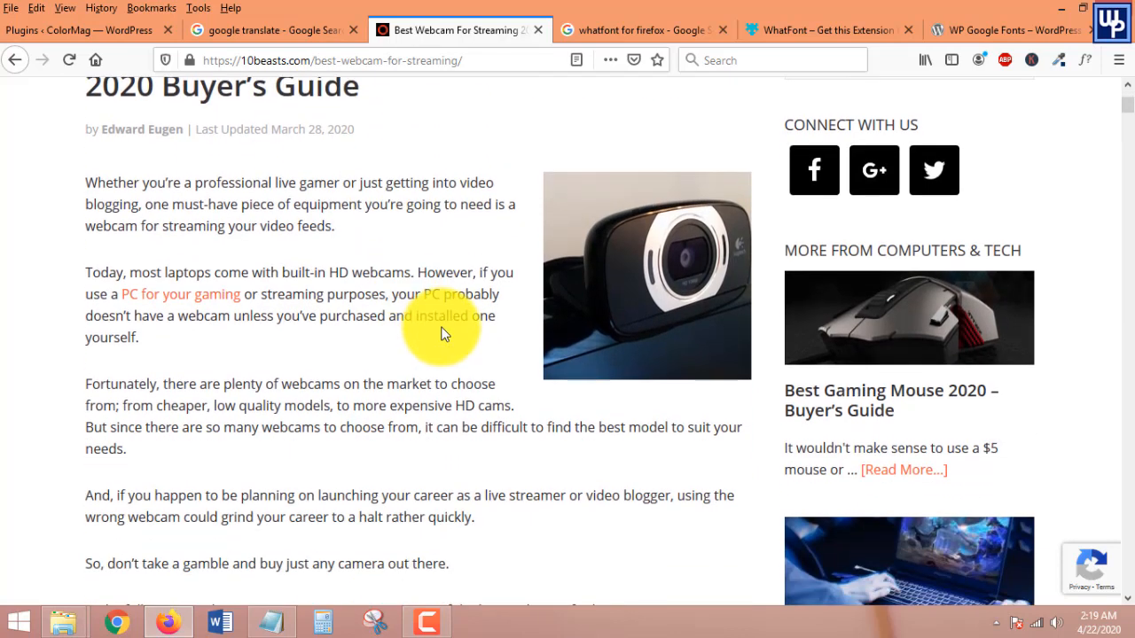
scroll(443, 328, up, 2)
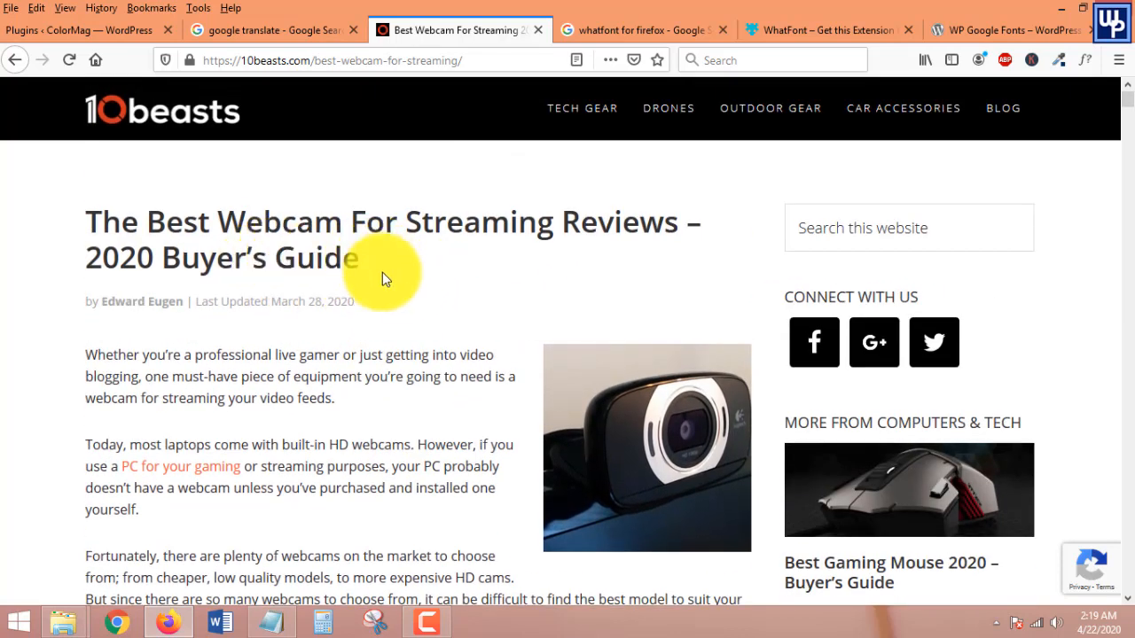
scroll(382, 272, down, 2)
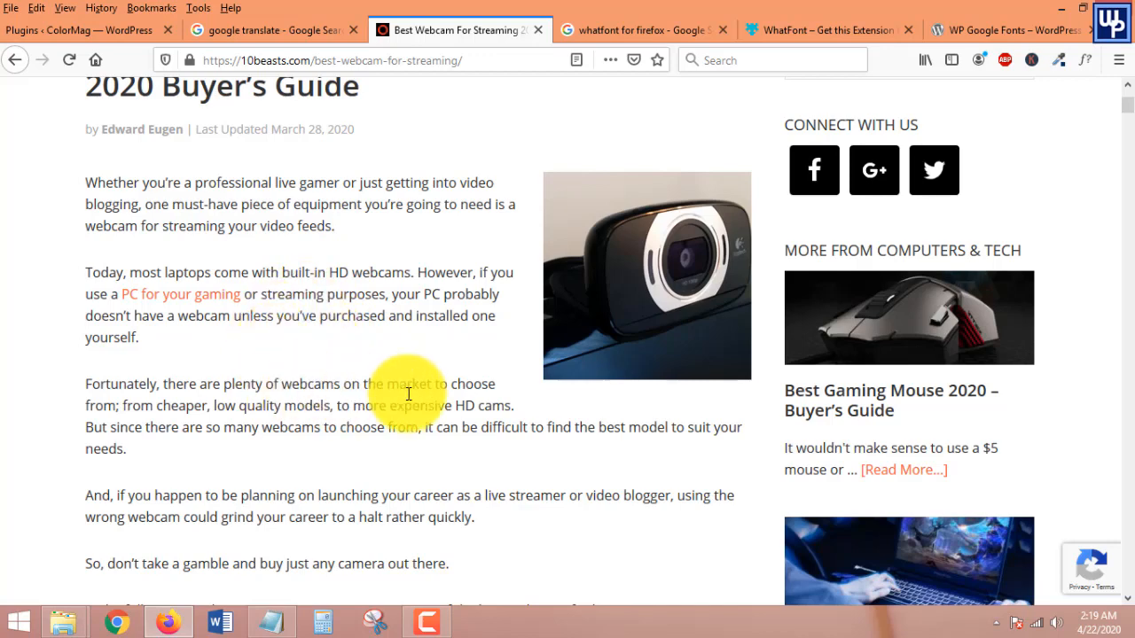
click(1083, 59)
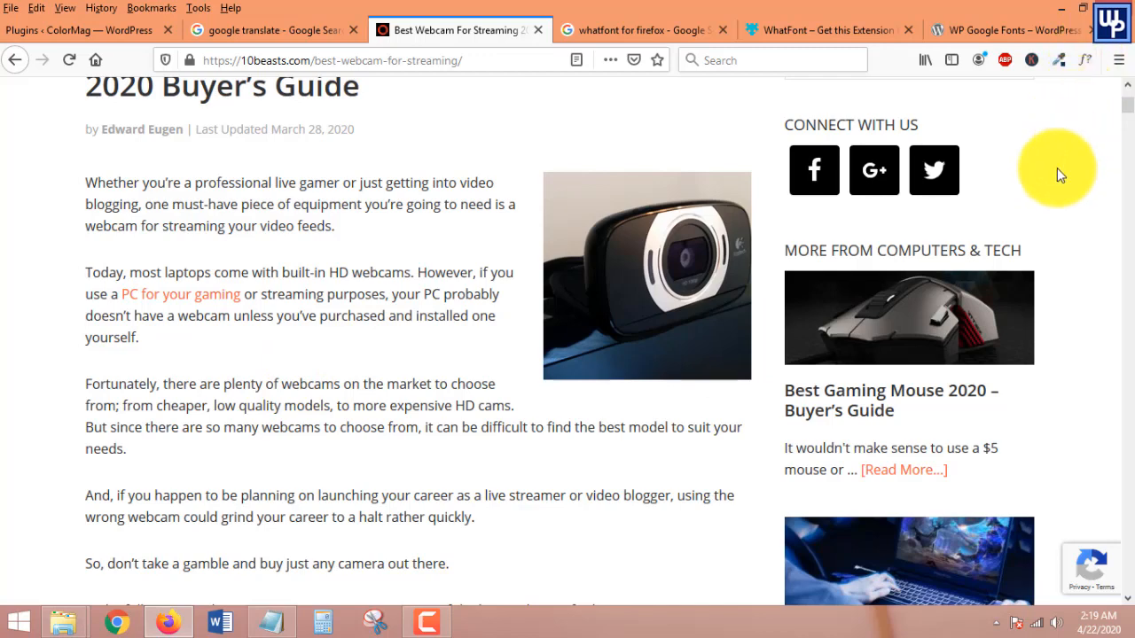
click(1086, 63)
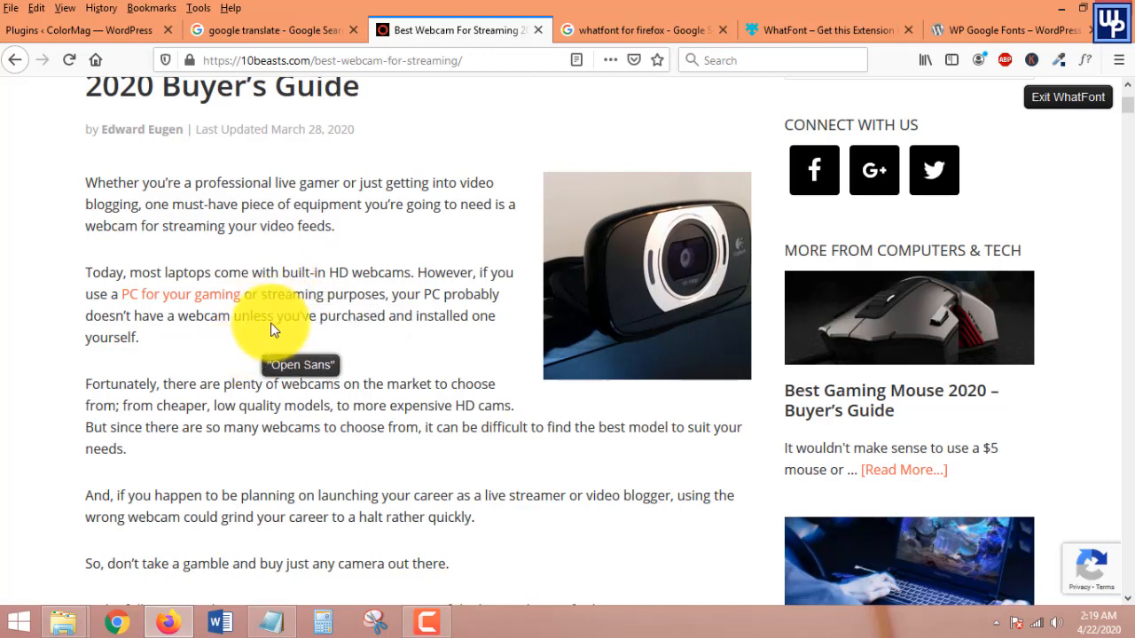
click(264, 276)
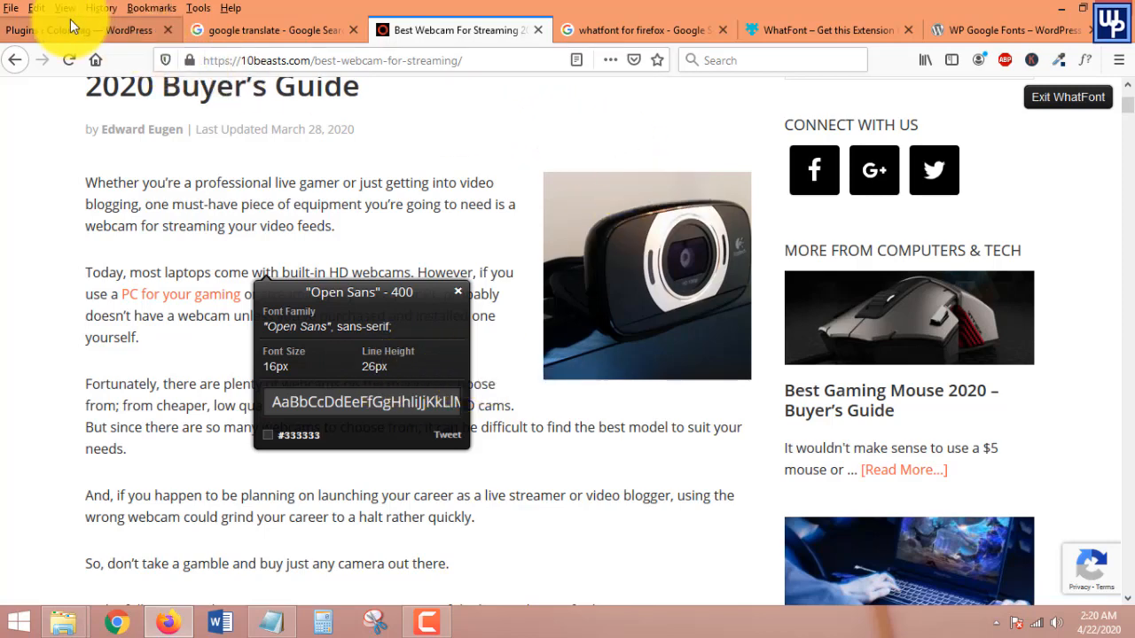
Compare the WhatFont details on the article with the WordPress site, and look through the list of installed plugins.
click(106, 28)
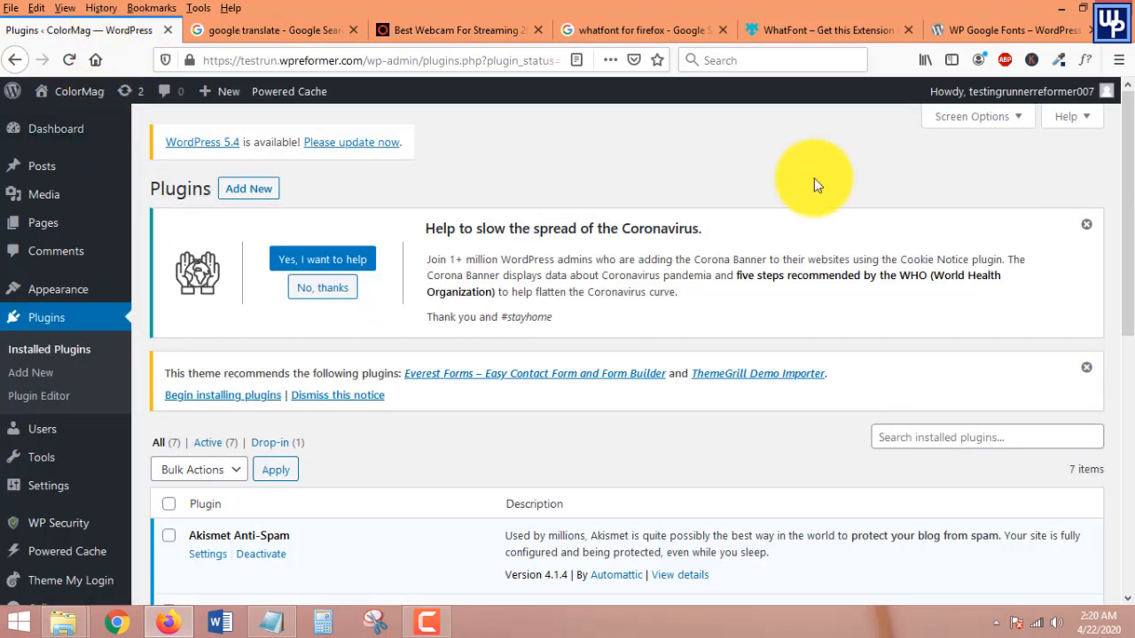
click(493, 31)
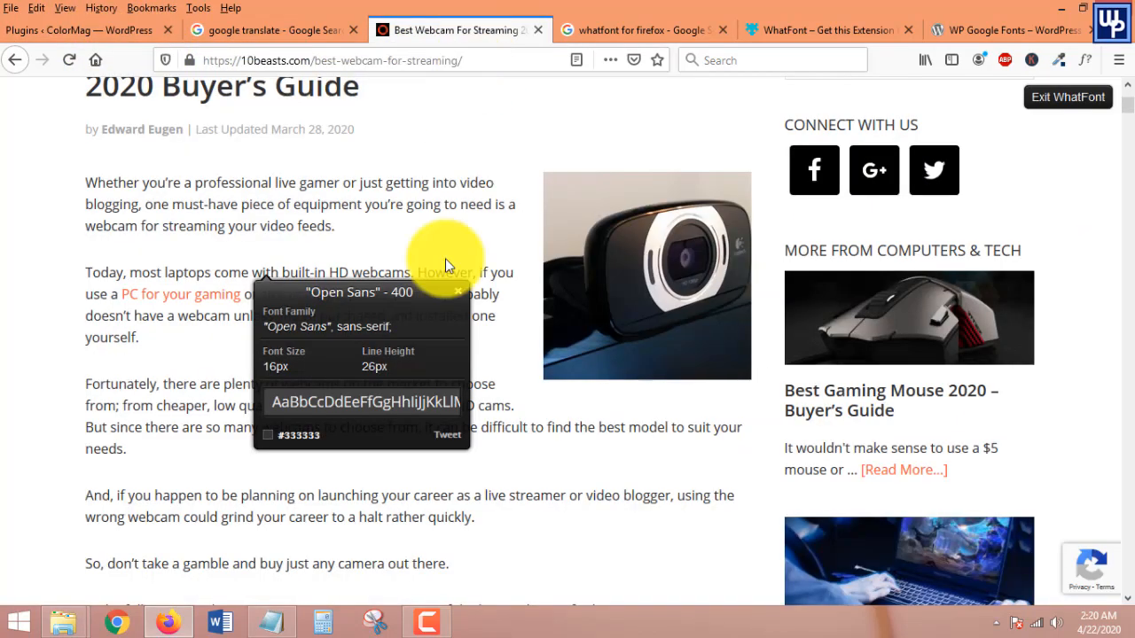
click(99, 25)
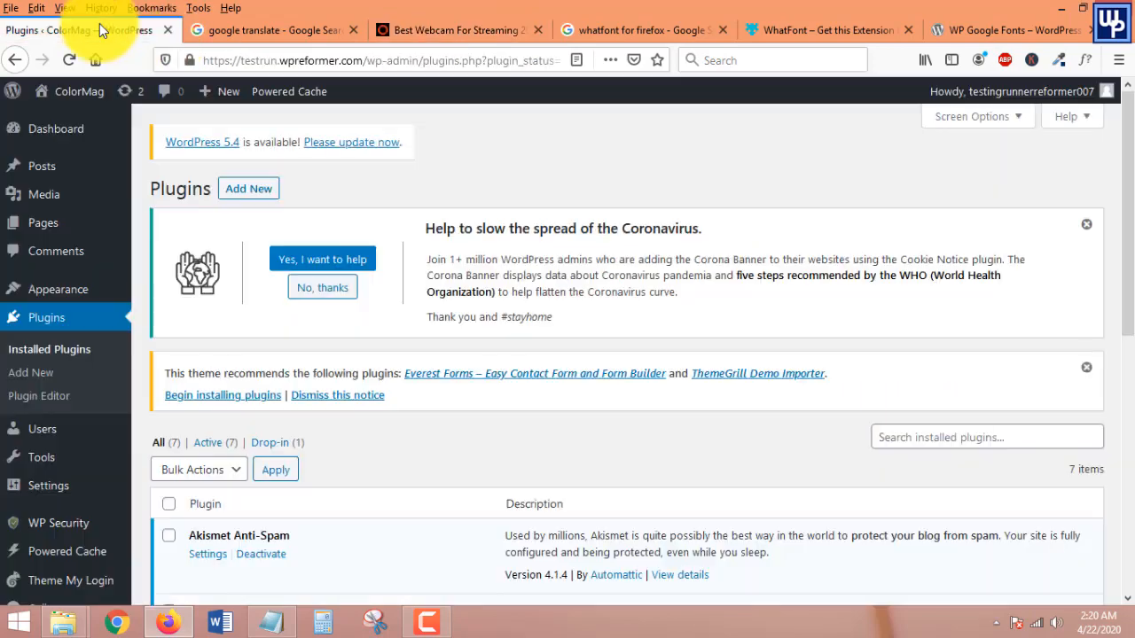
click(485, 30)
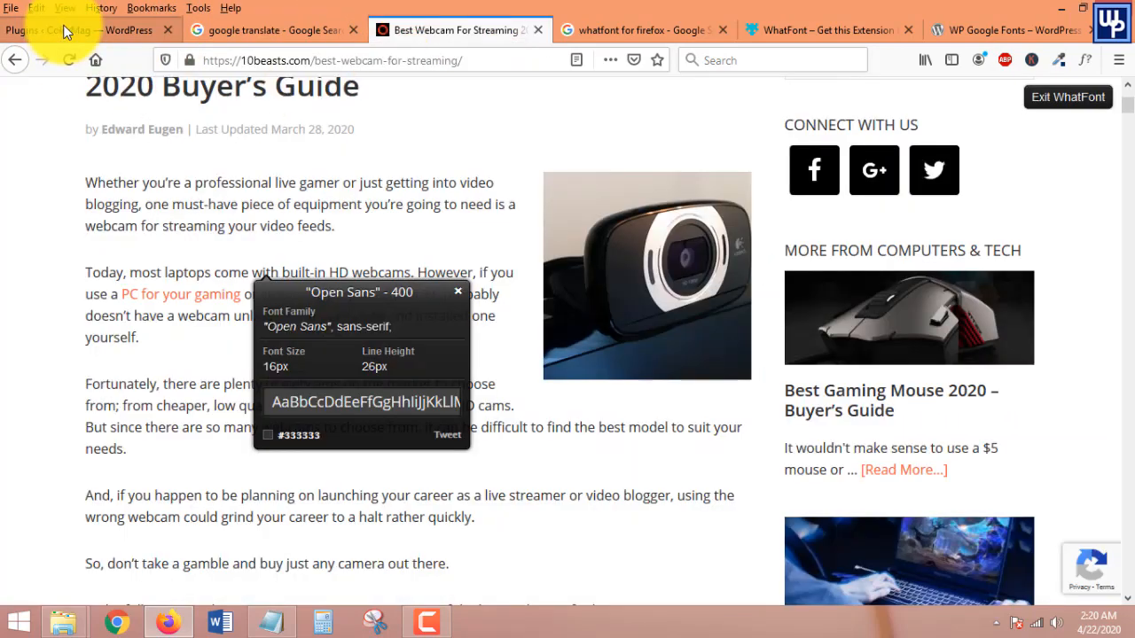
click(64, 32)
scroll(418, 366, down, 5)
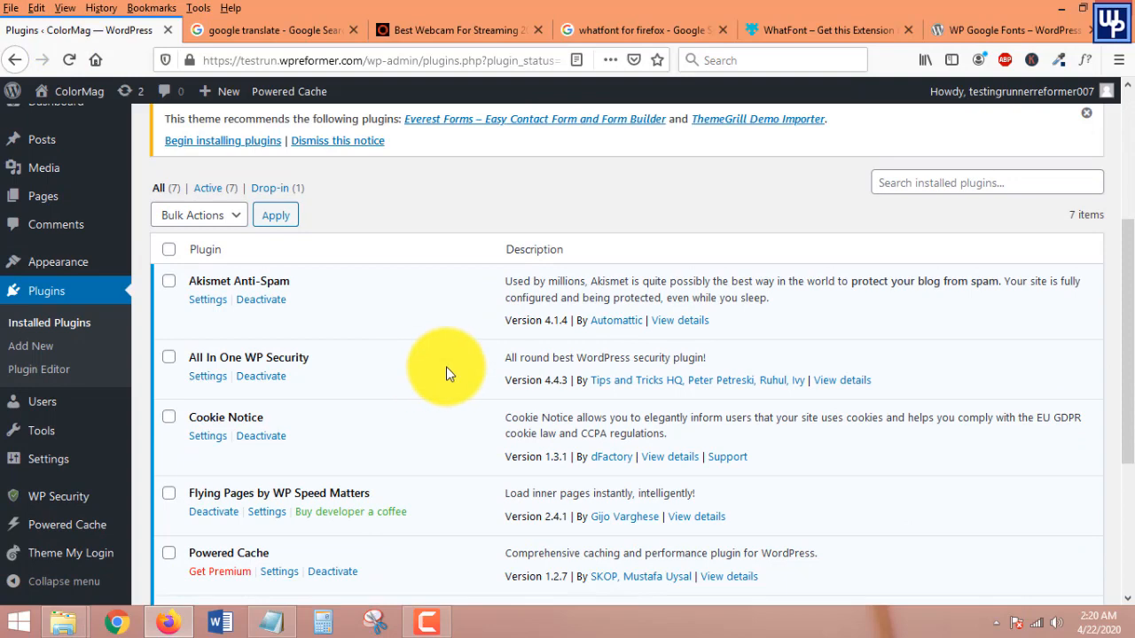
scroll(355, 357, down, 3)
scroll(294, 177, up, 6)
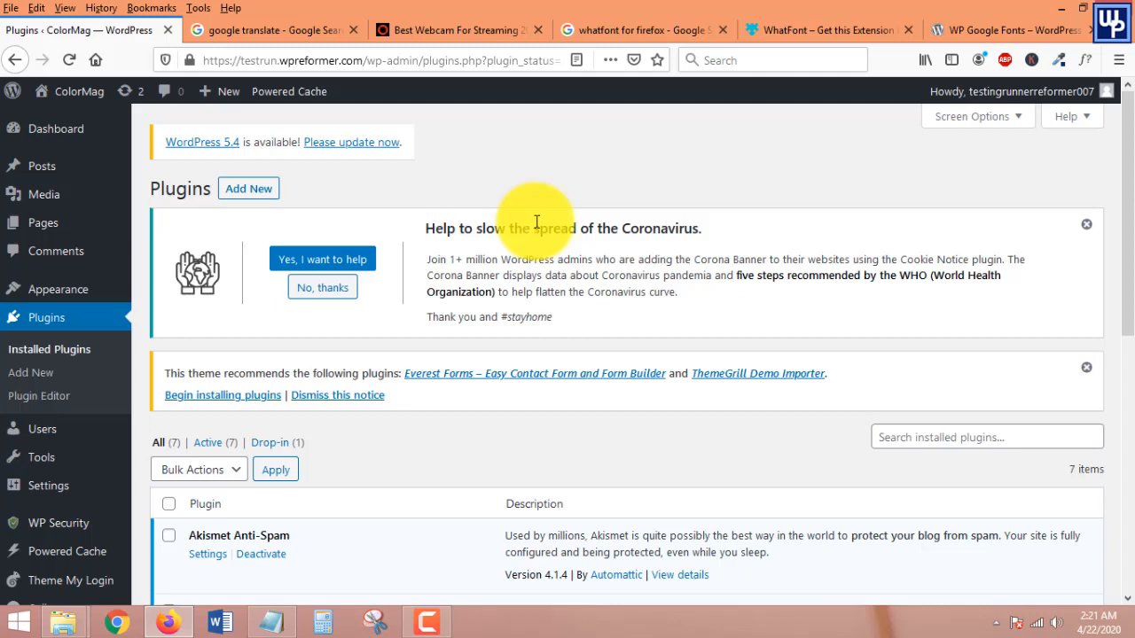
Find the WP Google Fonts plugin by searching new plugins for "wp google fonts", and install and activate it.
click(27, 379)
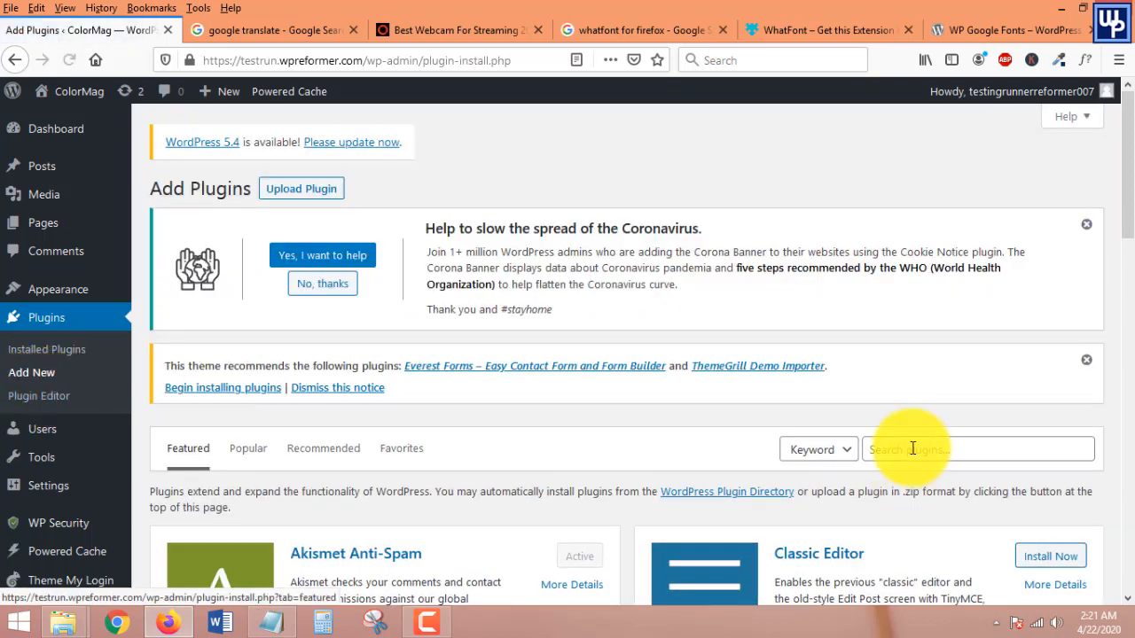
click(912, 448)
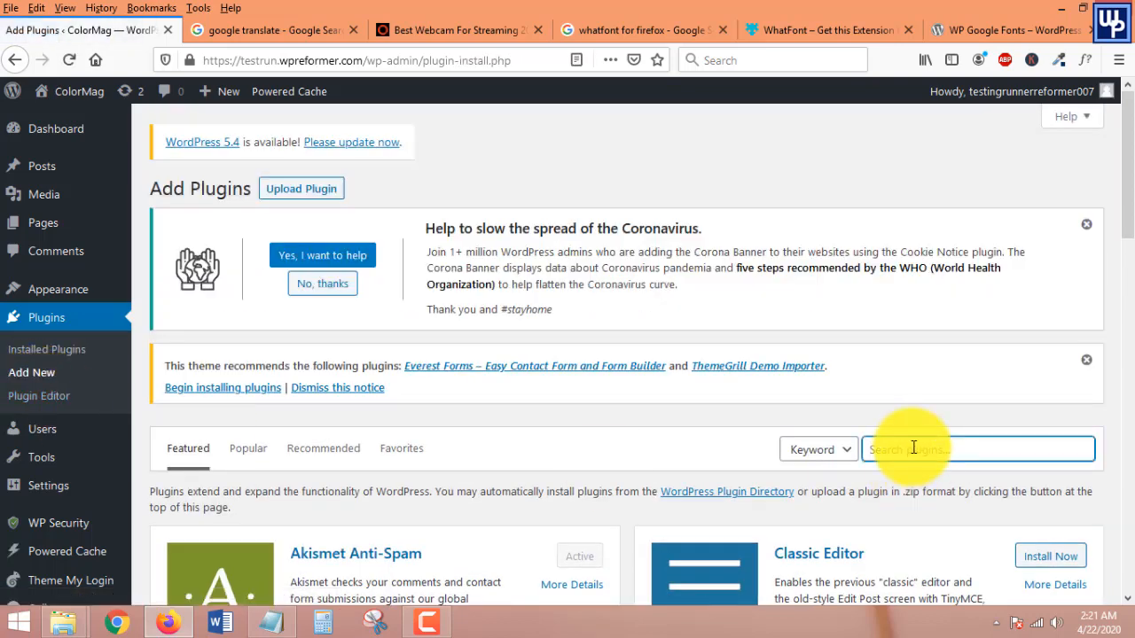
text(wp g)
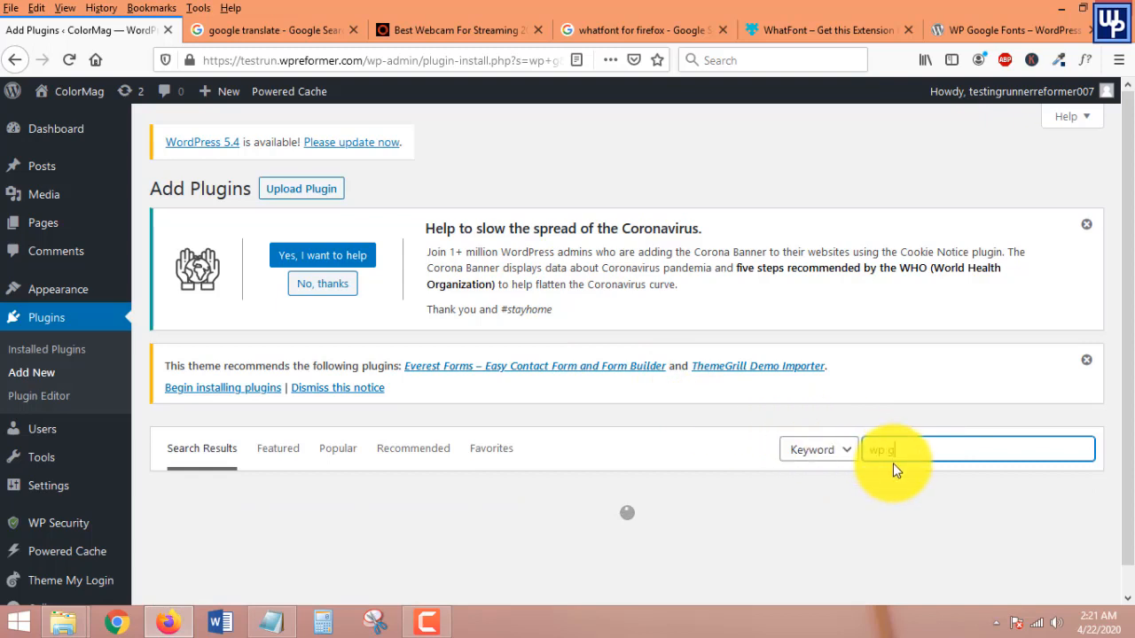
text(oogle fonts)
scroll(784, 430, down, 3)
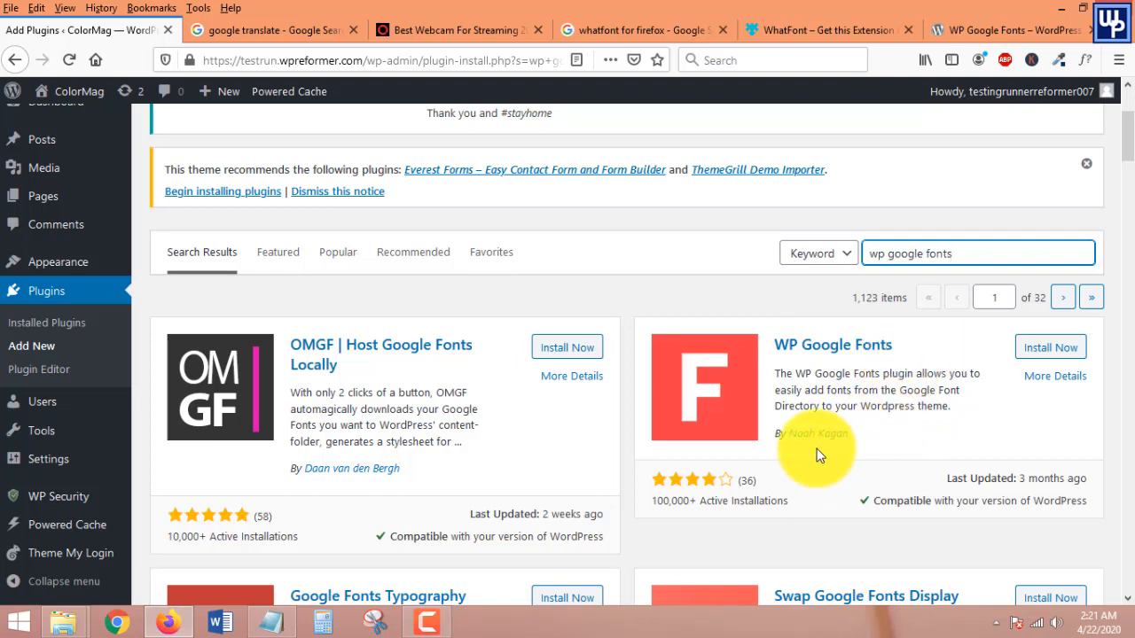
click(1055, 348)
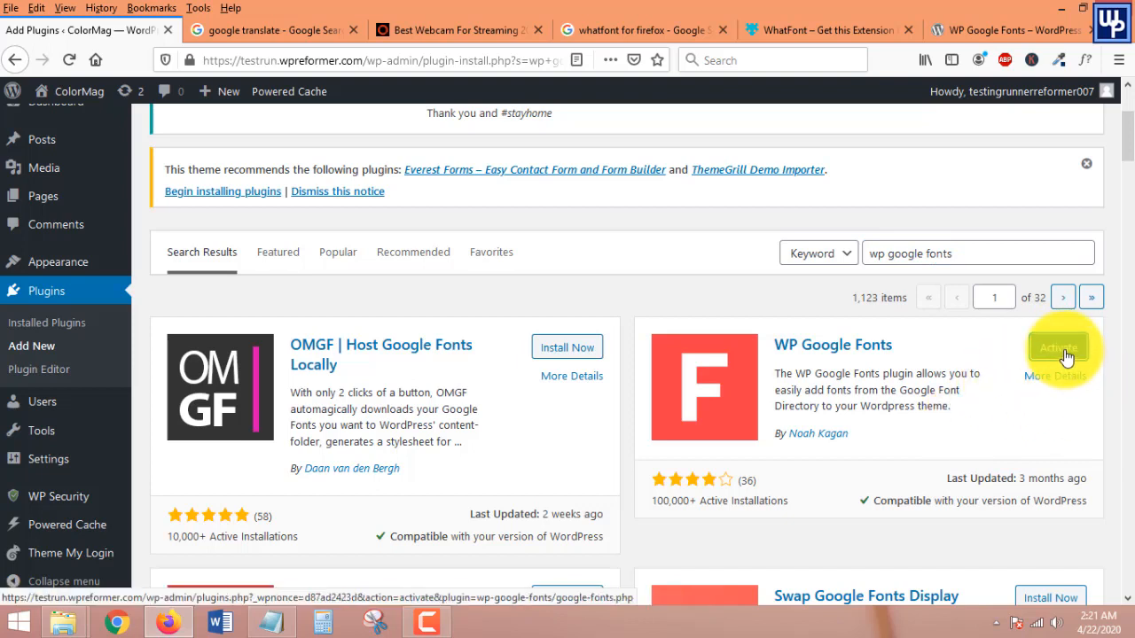
click(1057, 348)
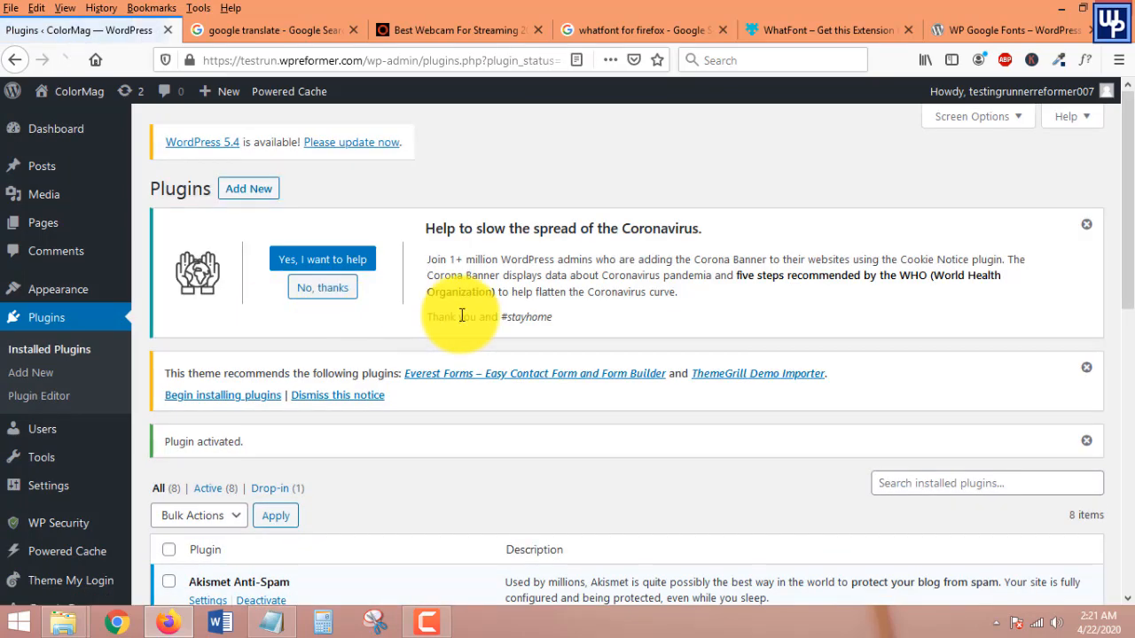
Open the Google Fonts settings page of the newly activated plugin.
scroll(650, 294, down, 5)
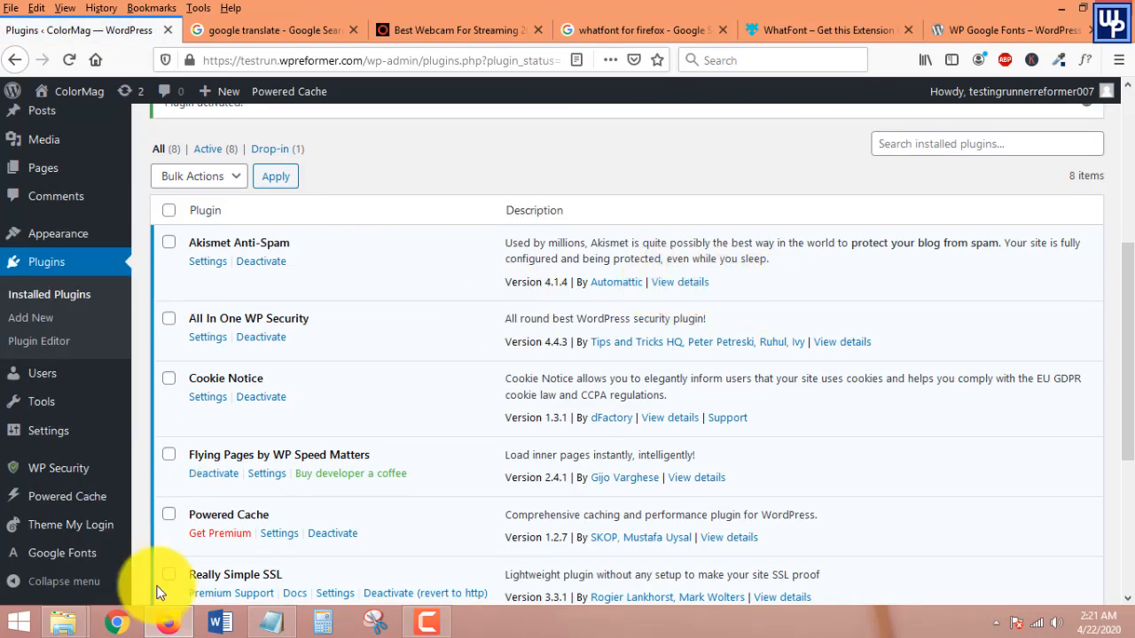
mouse_move(49, 567)
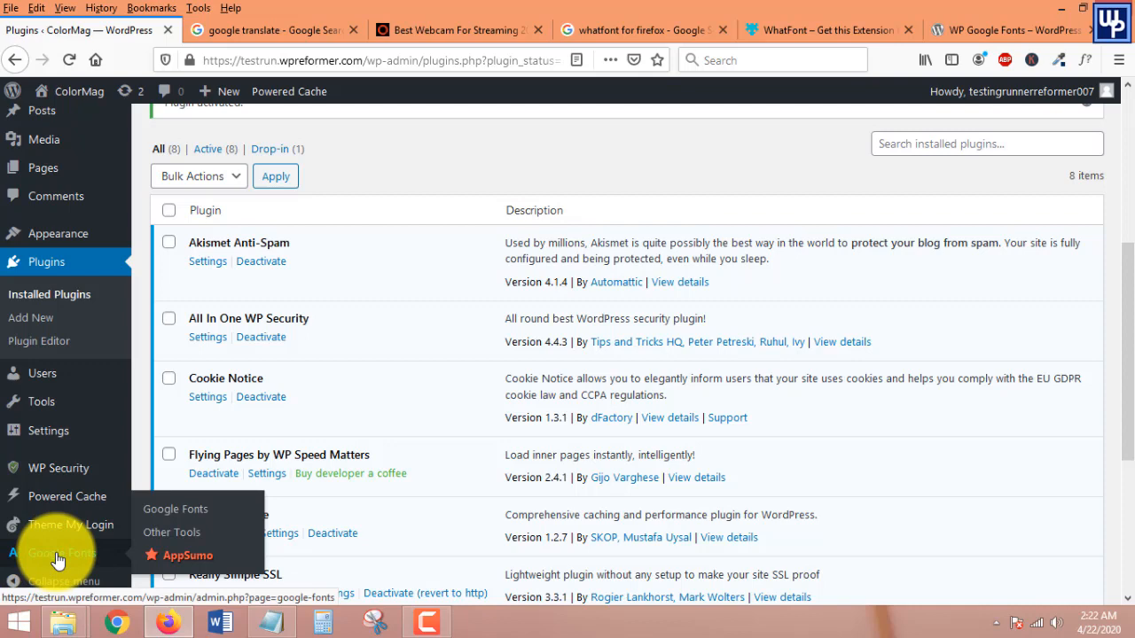
click(57, 560)
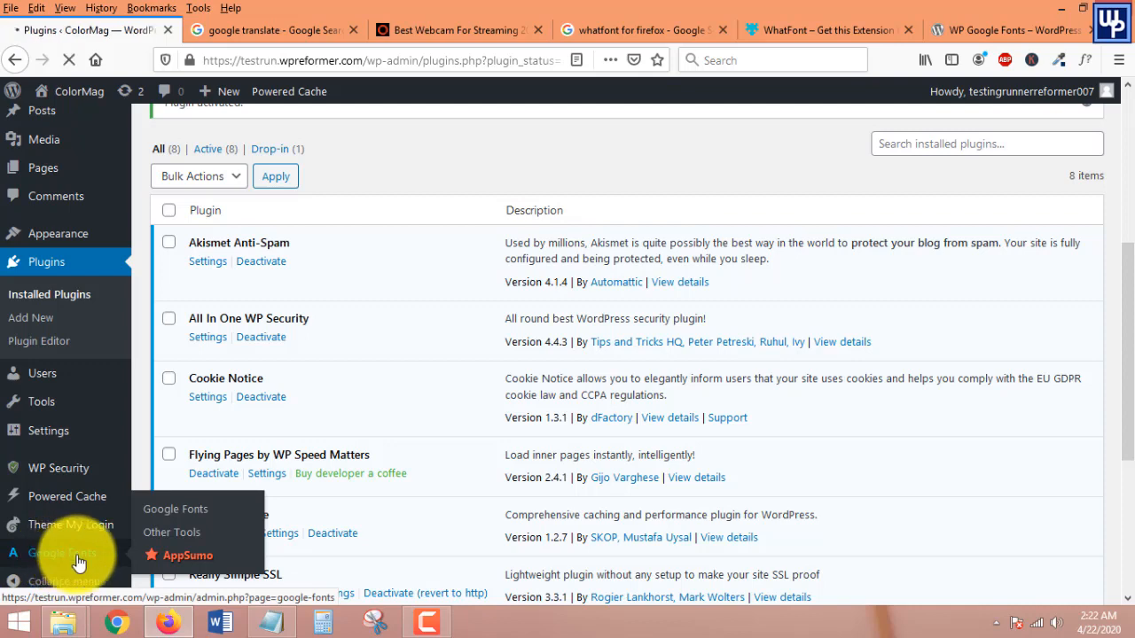
Review the Font 1 and Font 2 options for font, styles, assigned elements, custom CSS and character sets.
scroll(461, 295, down, 4)
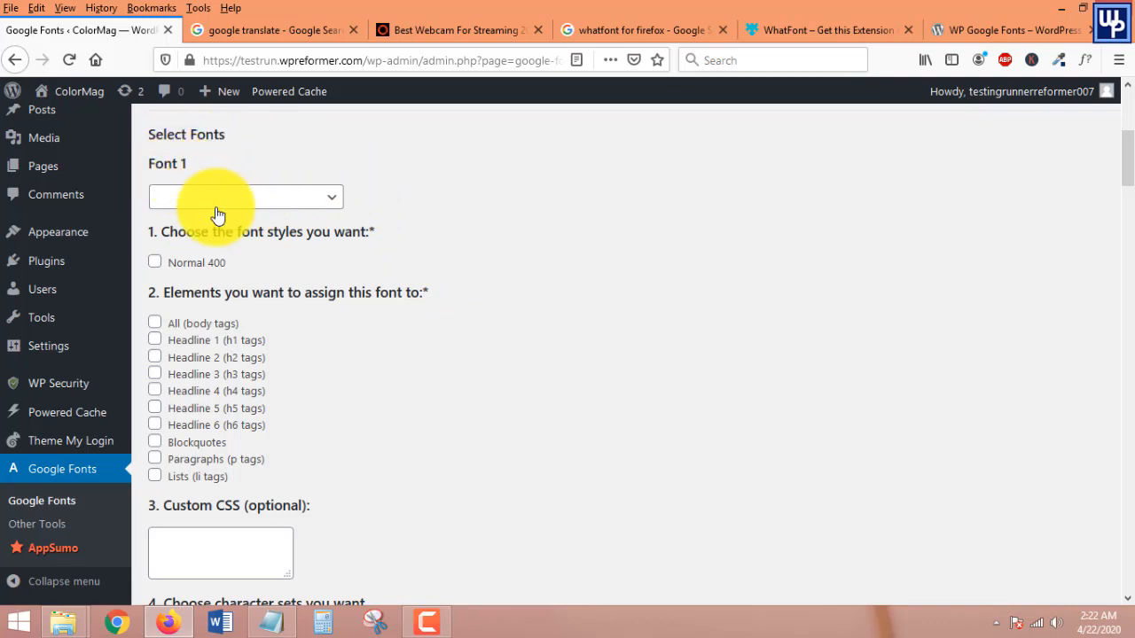
scroll(301, 221, down, 6)
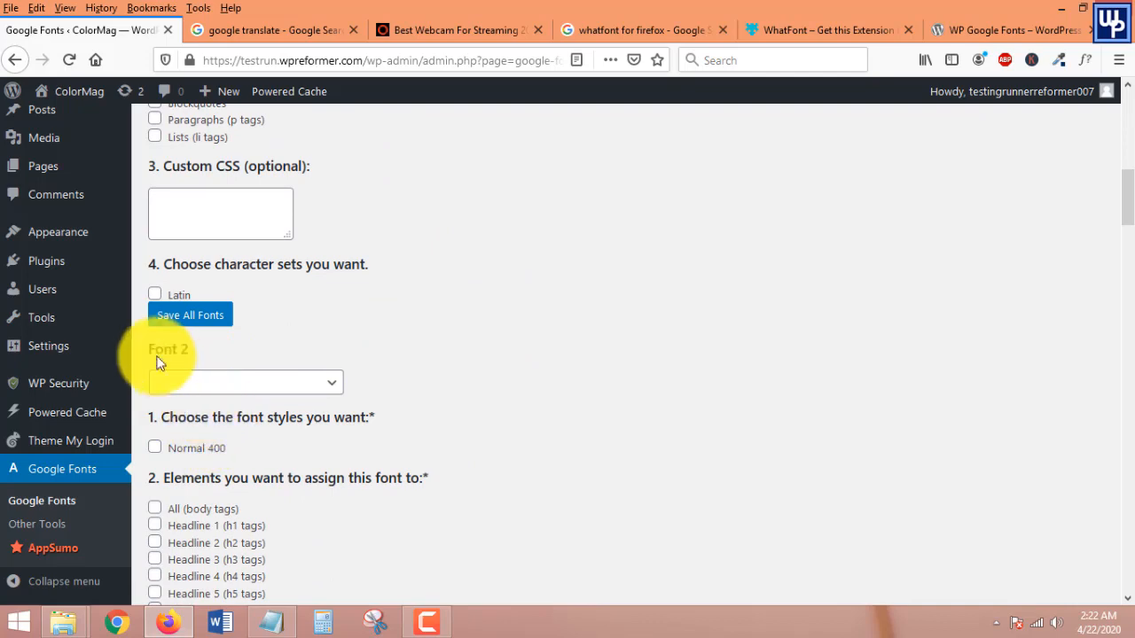
scroll(214, 366, down, 5)
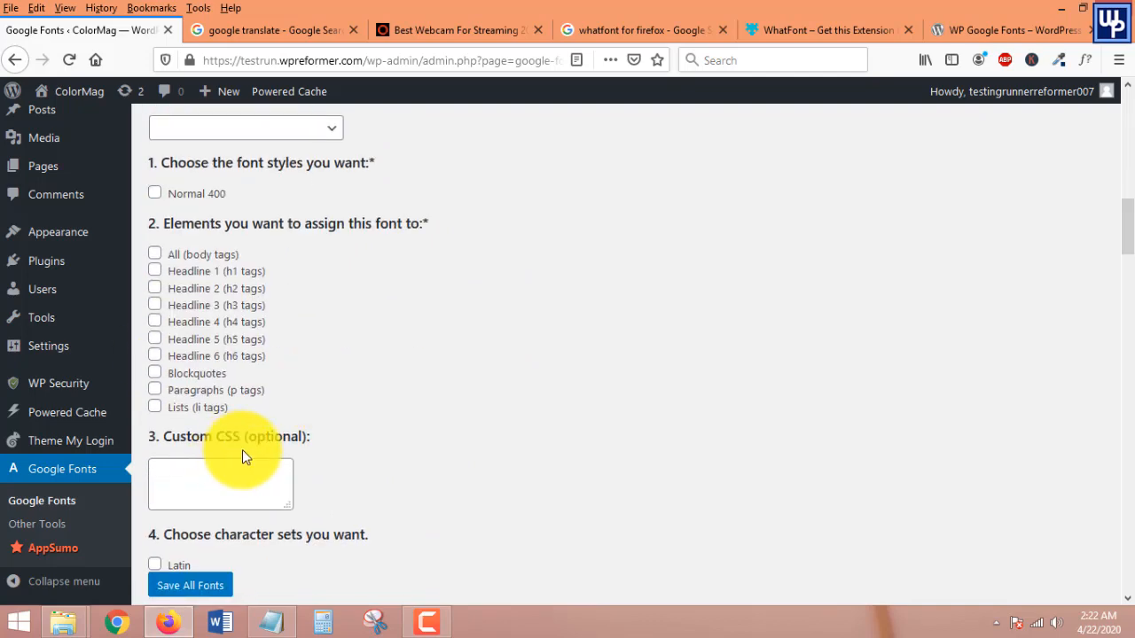
scroll(244, 450, up, 12)
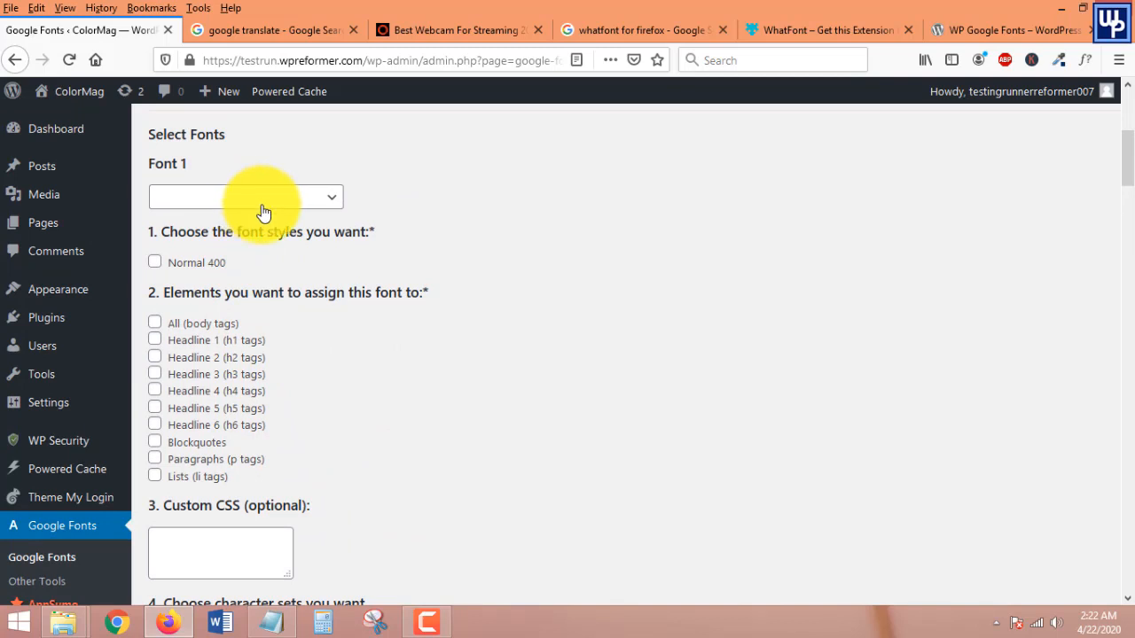
scroll(531, 373, down, 3)
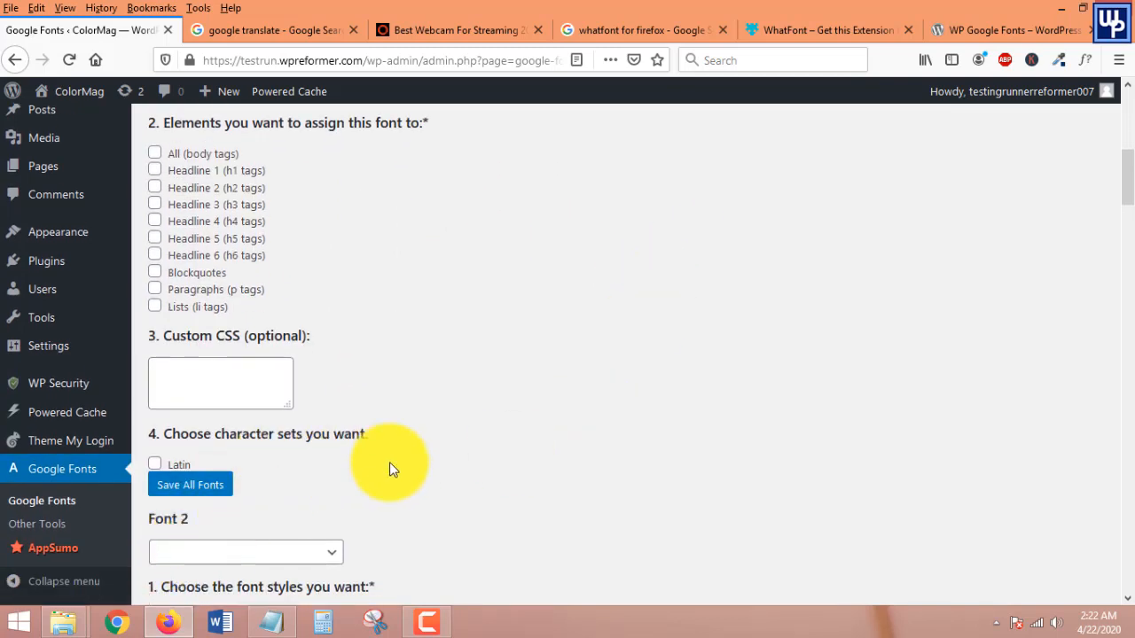
Recheck the WhatFont details on the webcam article, and return to the Font 1 options on the Google Fonts settings page.
scroll(389, 462, up, 2)
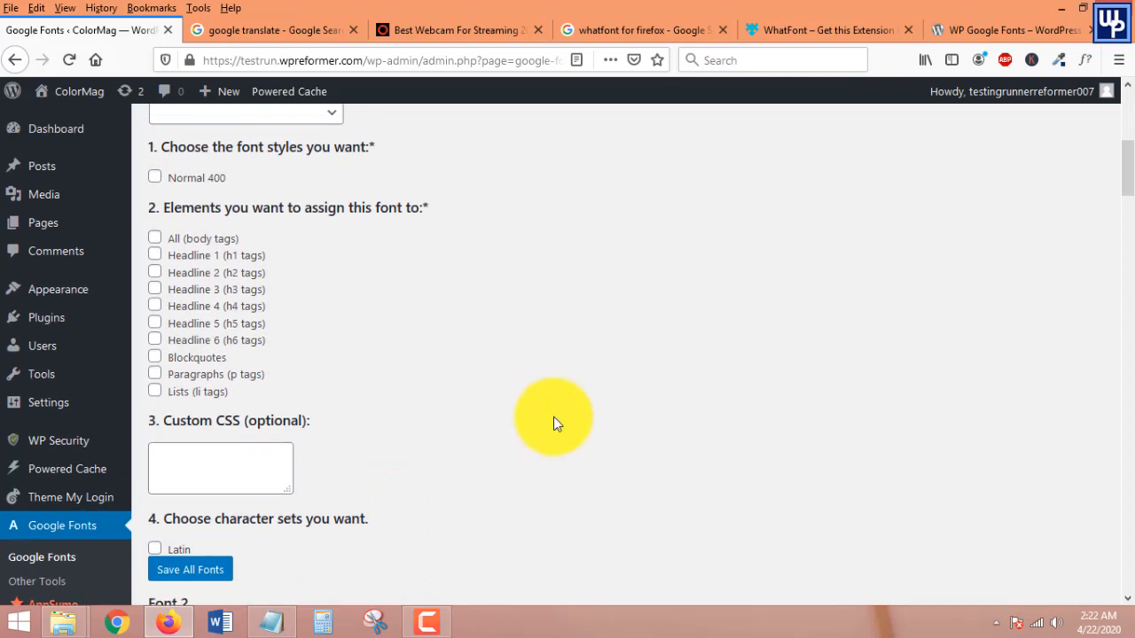
scroll(555, 423, up, 2)
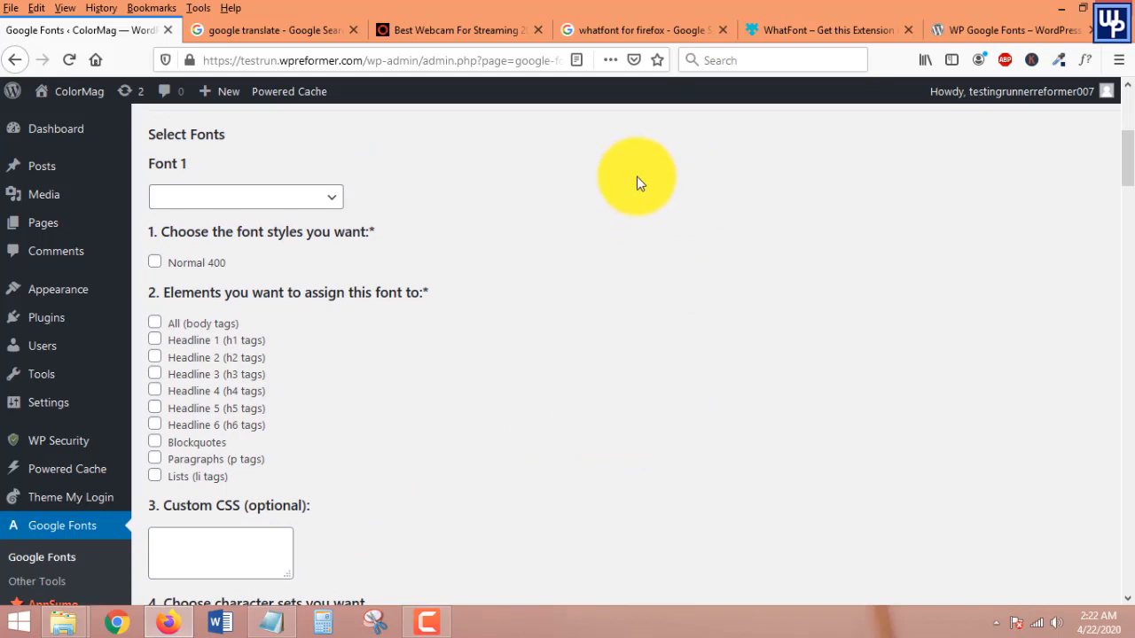
click(464, 28)
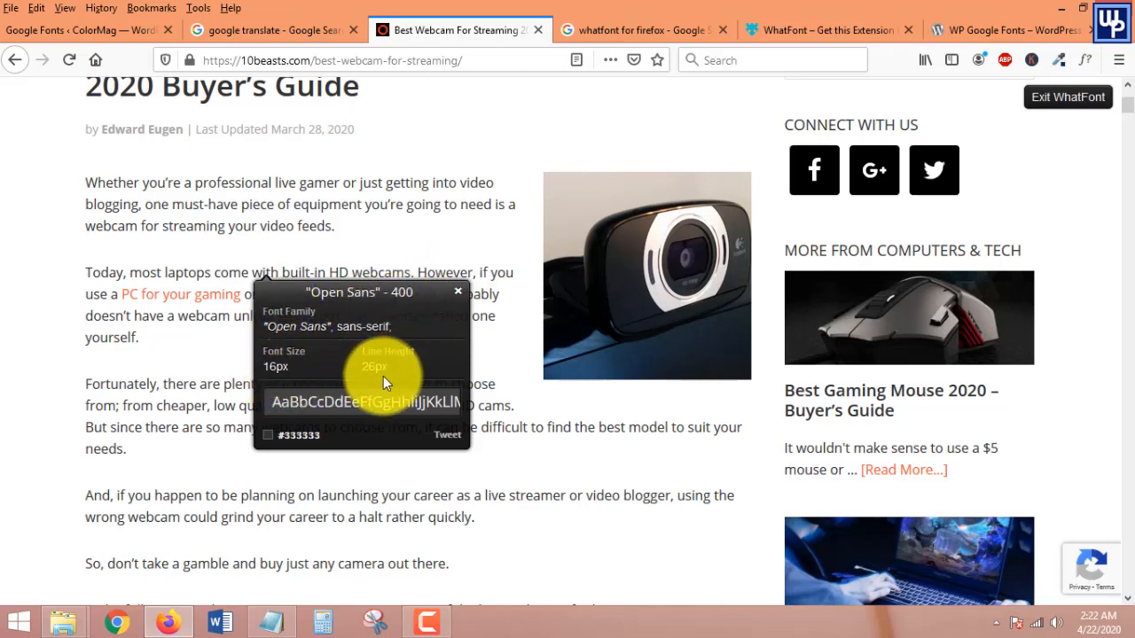
click(105, 24)
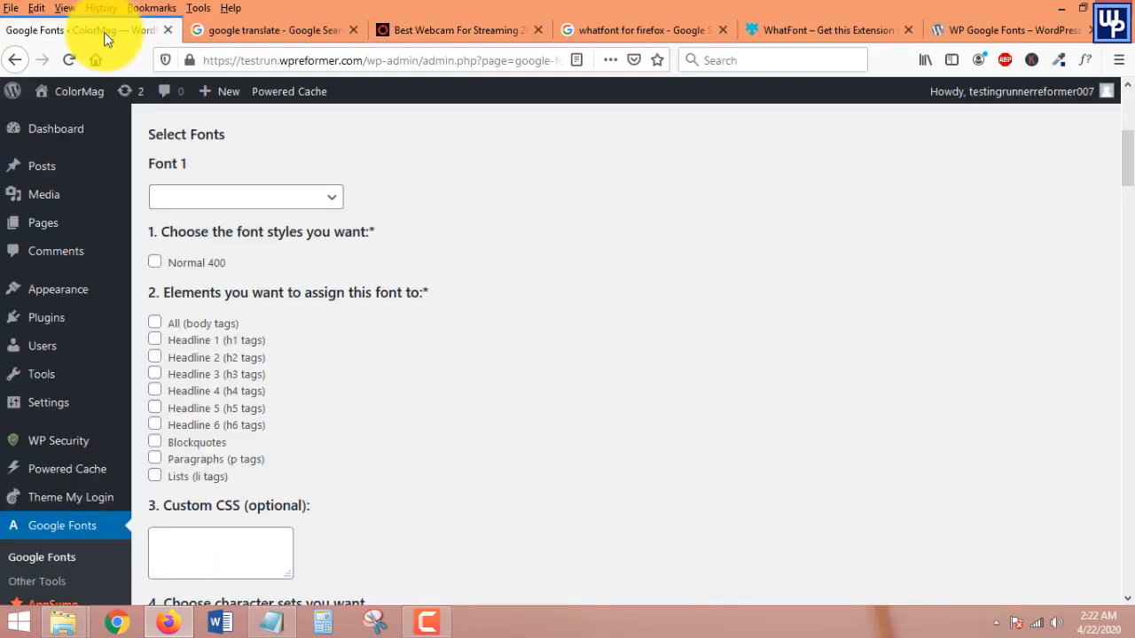
Set Font 1 to Open Sans with the Normal 400 style.
click(249, 199)
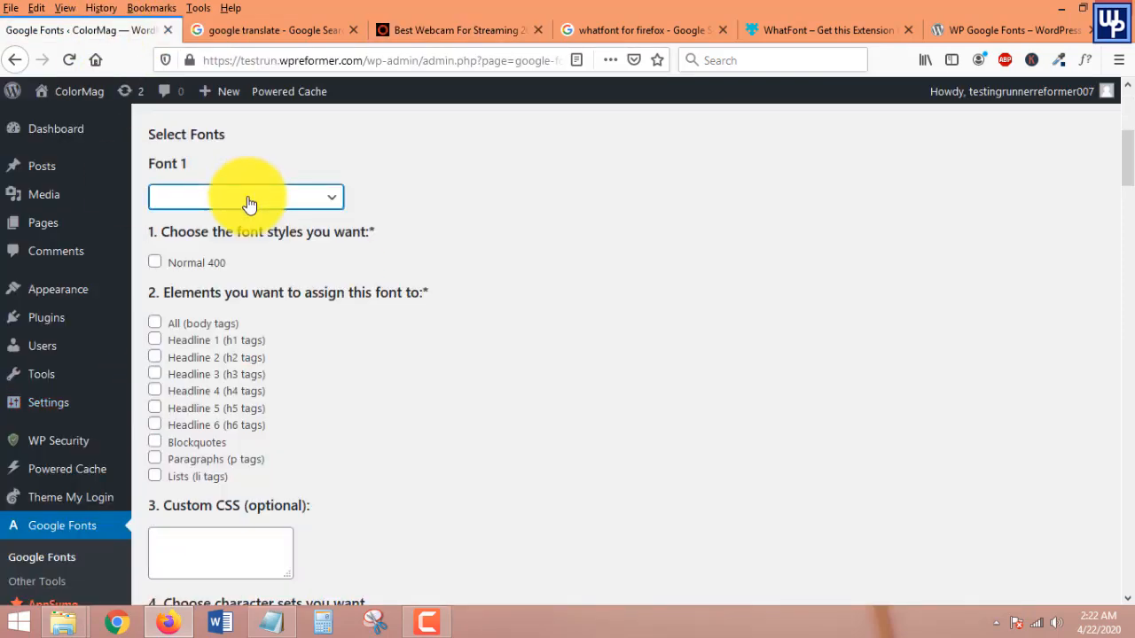
click(249, 199)
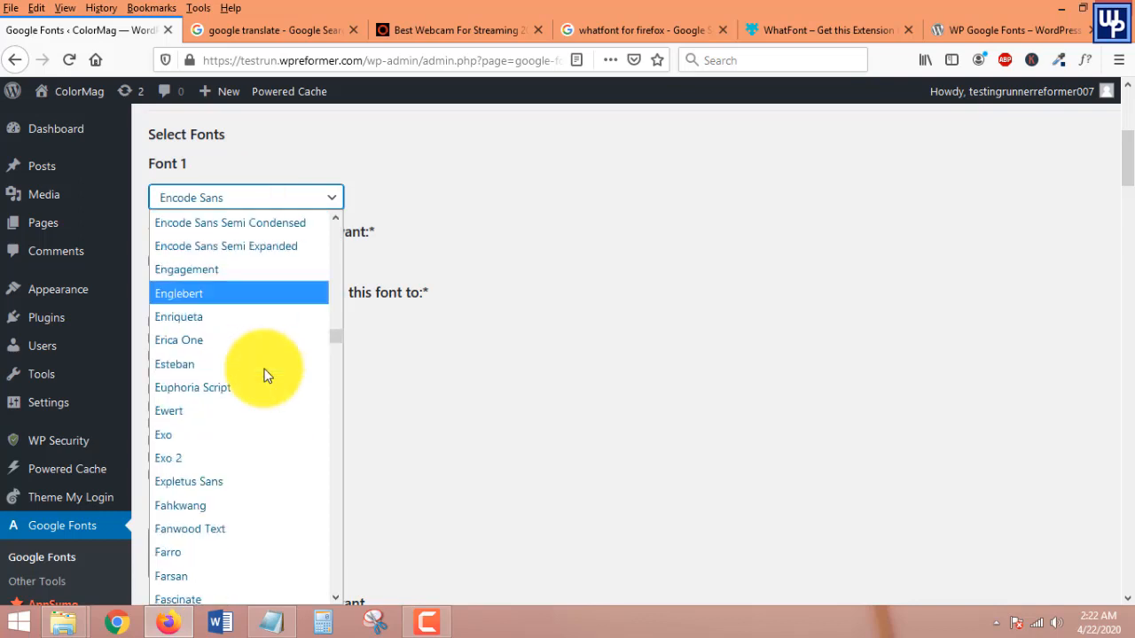
scroll(270, 390, down, 16)
scroll(275, 443, down, 12)
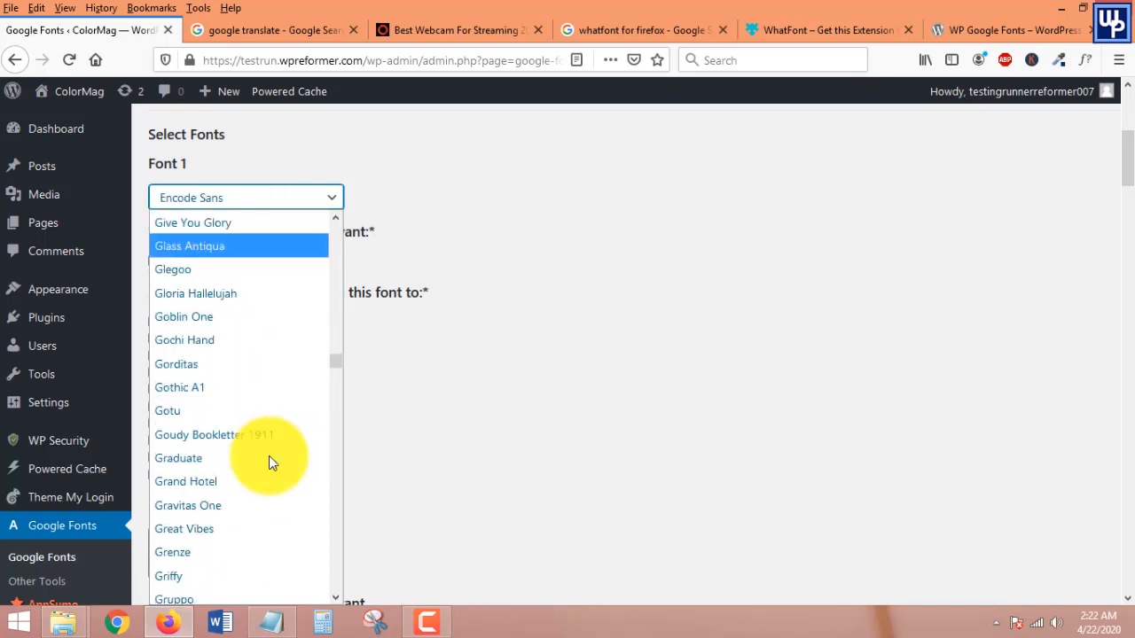
click(225, 197)
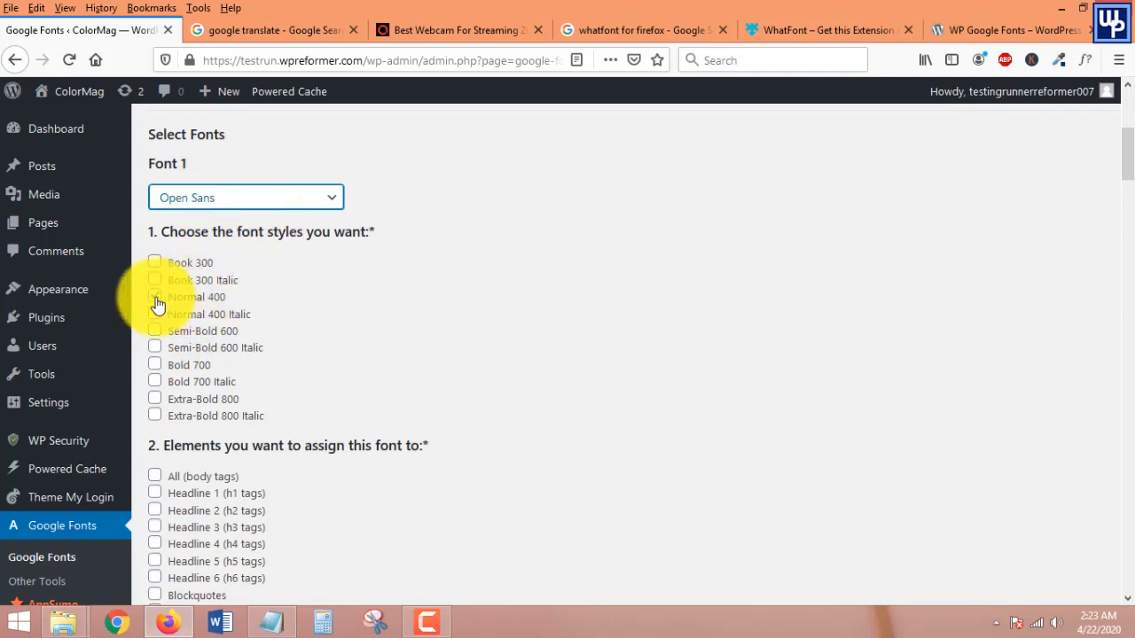
Assign Font 1 to the Paragraphs (p tags) element, leaving the other elements unassigned.
scroll(316, 301, down, 2)
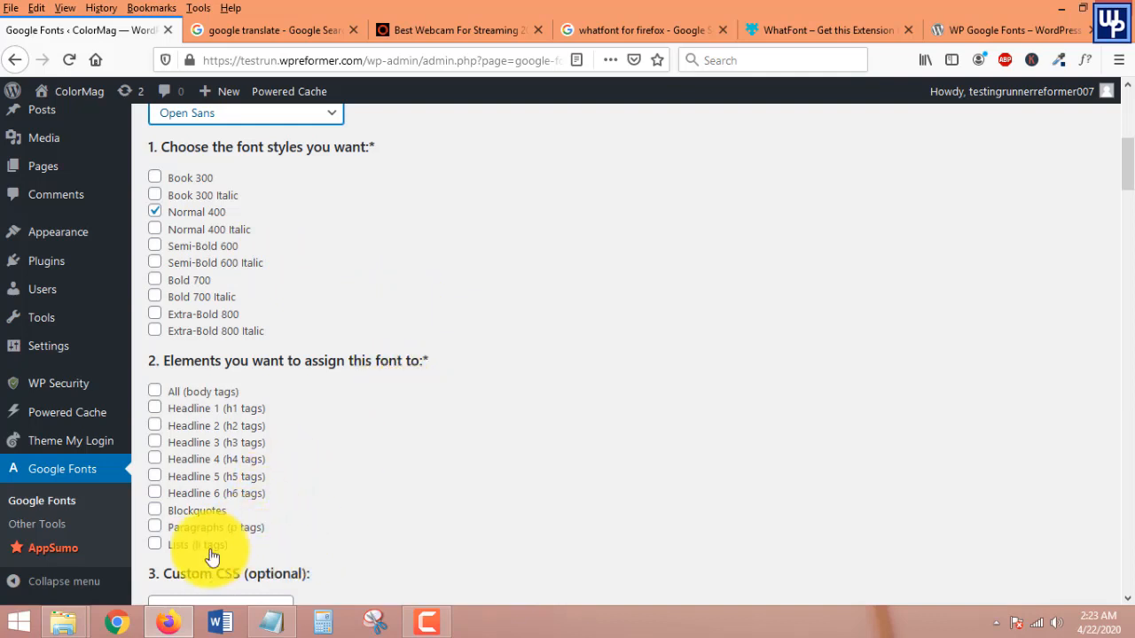
click(156, 528)
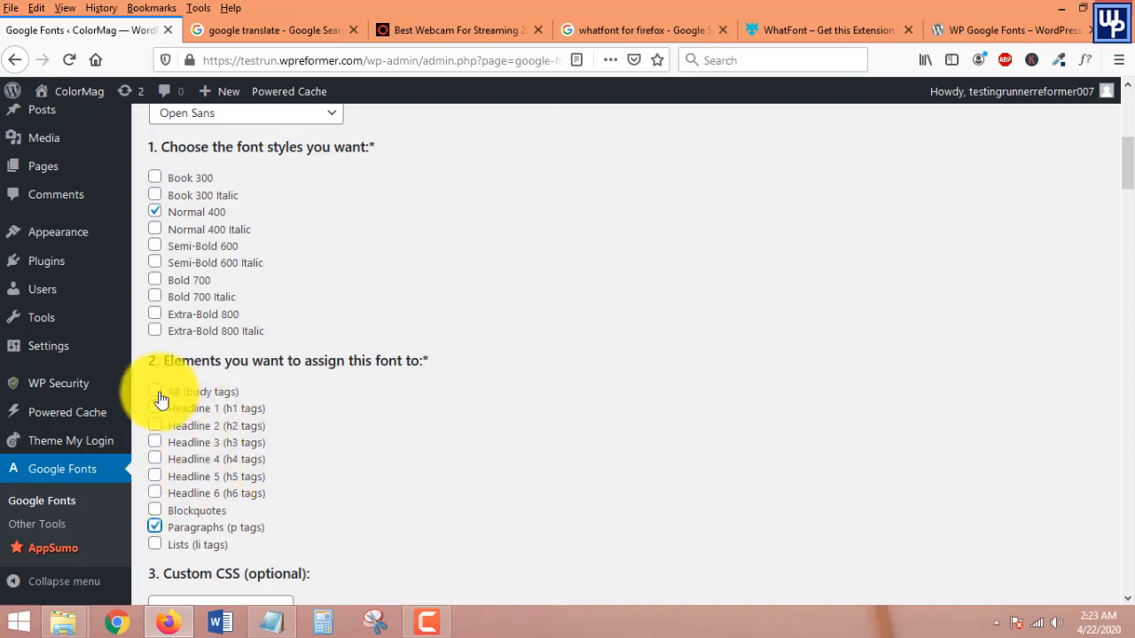
scroll(254, 254, up, 2)
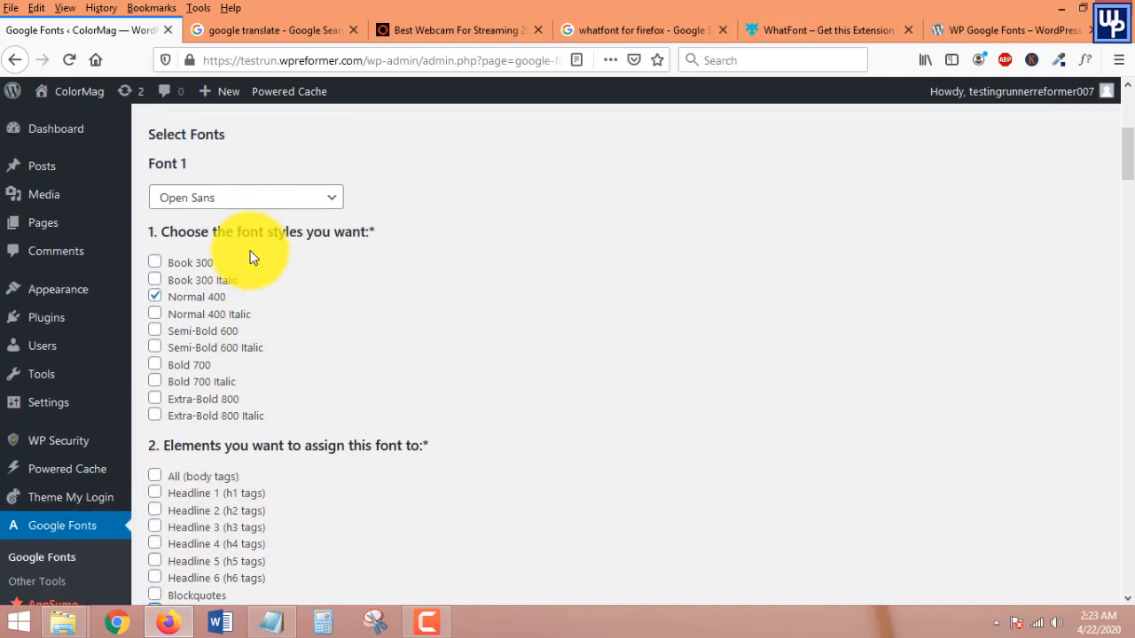
scroll(265, 257, down, 4)
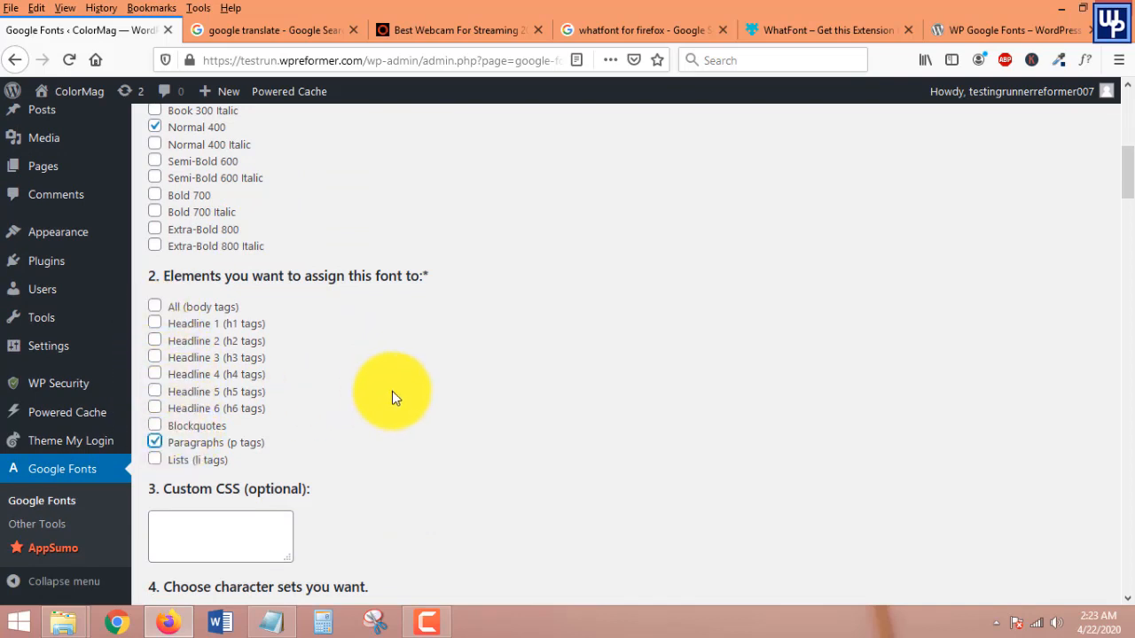
scroll(405, 390, up, 4)
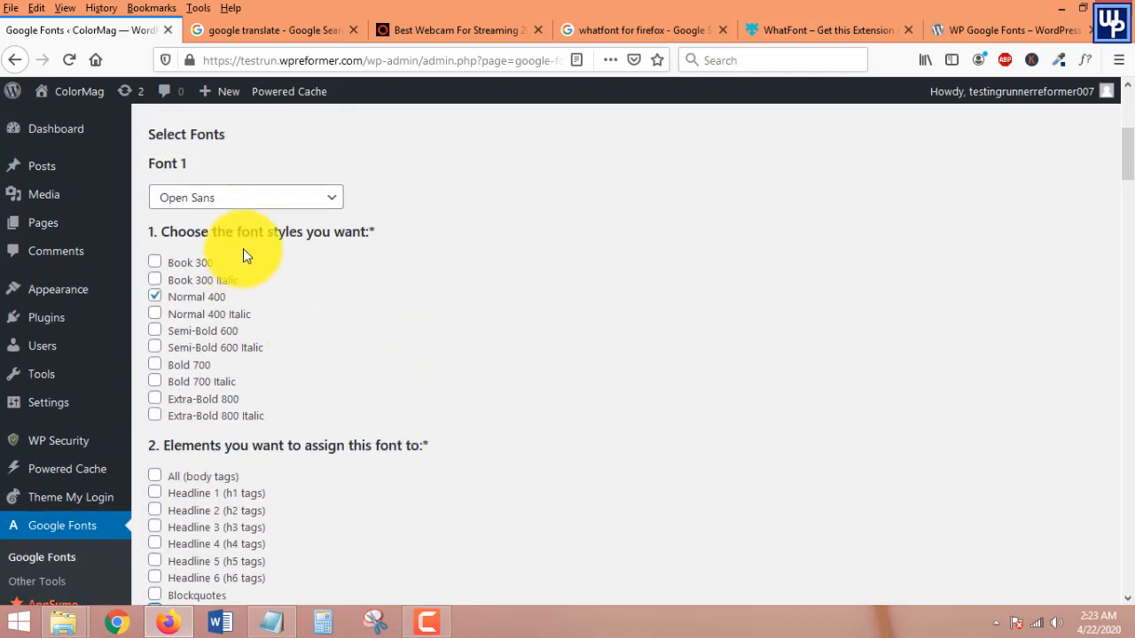
scroll(266, 228, down, 3)
click(262, 358)
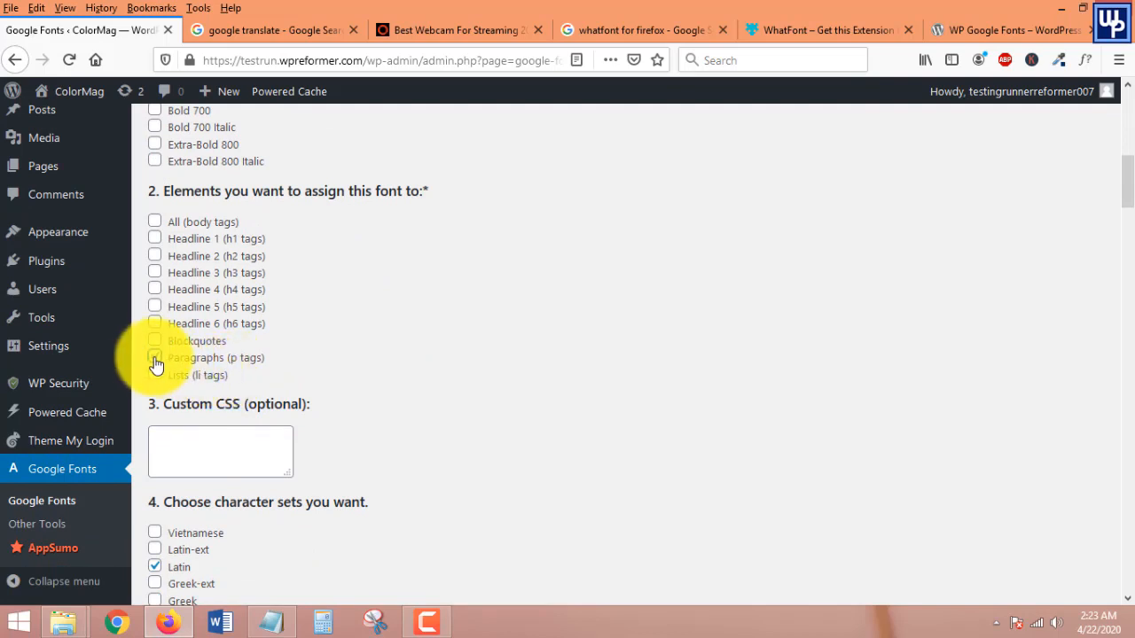
scroll(156, 363, up, 1)
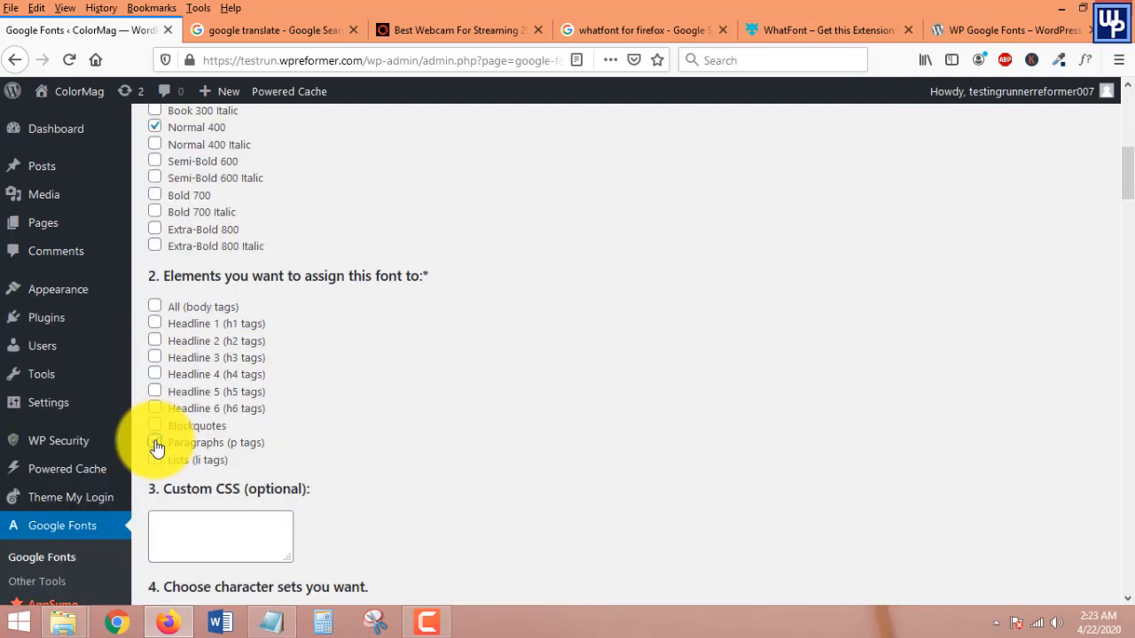
click(156, 442)
scroll(329, 430, up, 2)
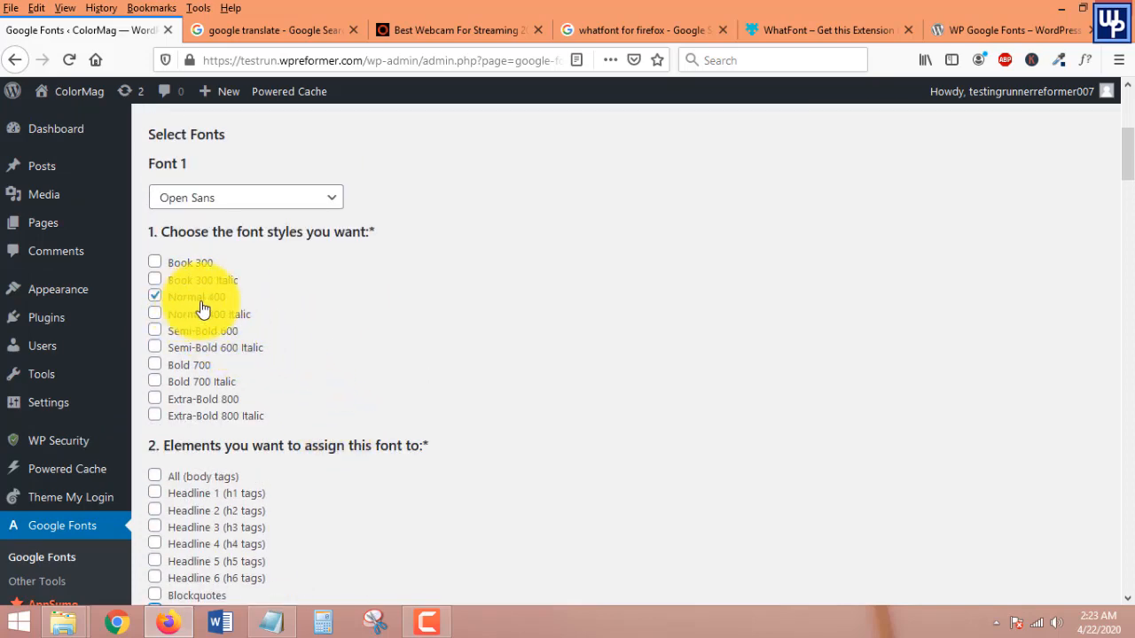
Save all fonts, keeping only the Latin character set for Font 1.
scroll(531, 291, down, 10)
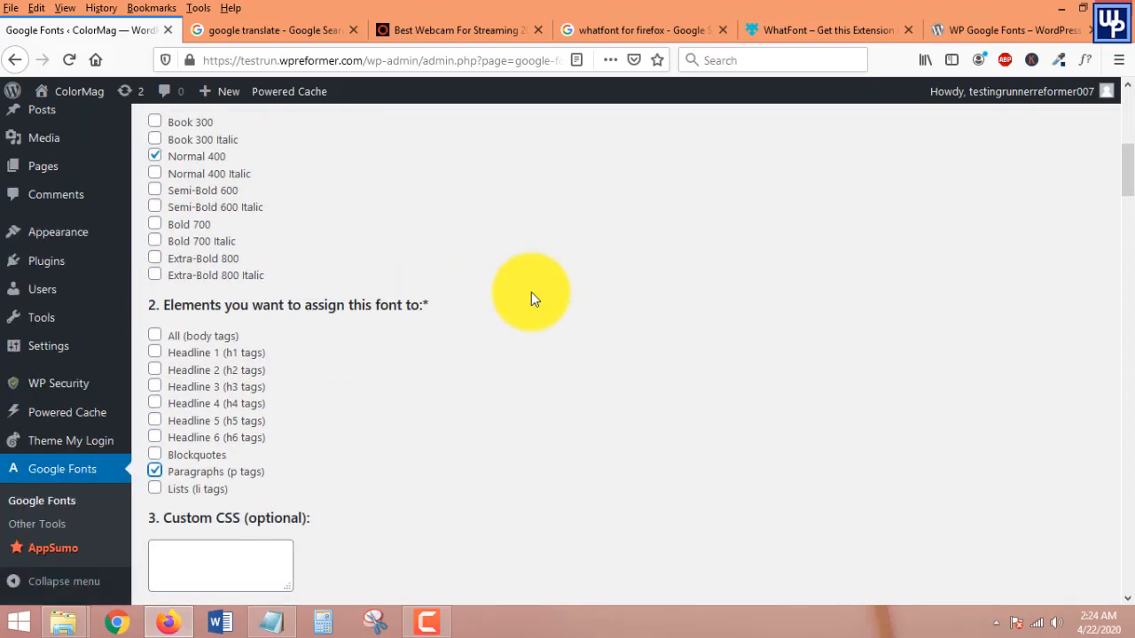
scroll(220, 264, up, 1)
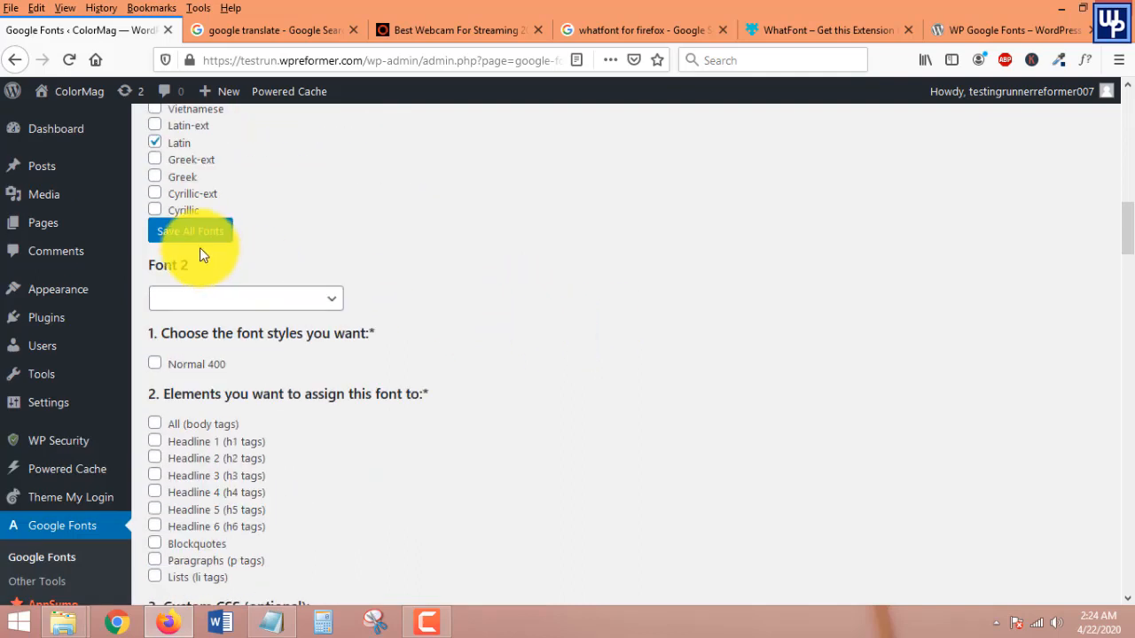
scroll(366, 304, up, 2)
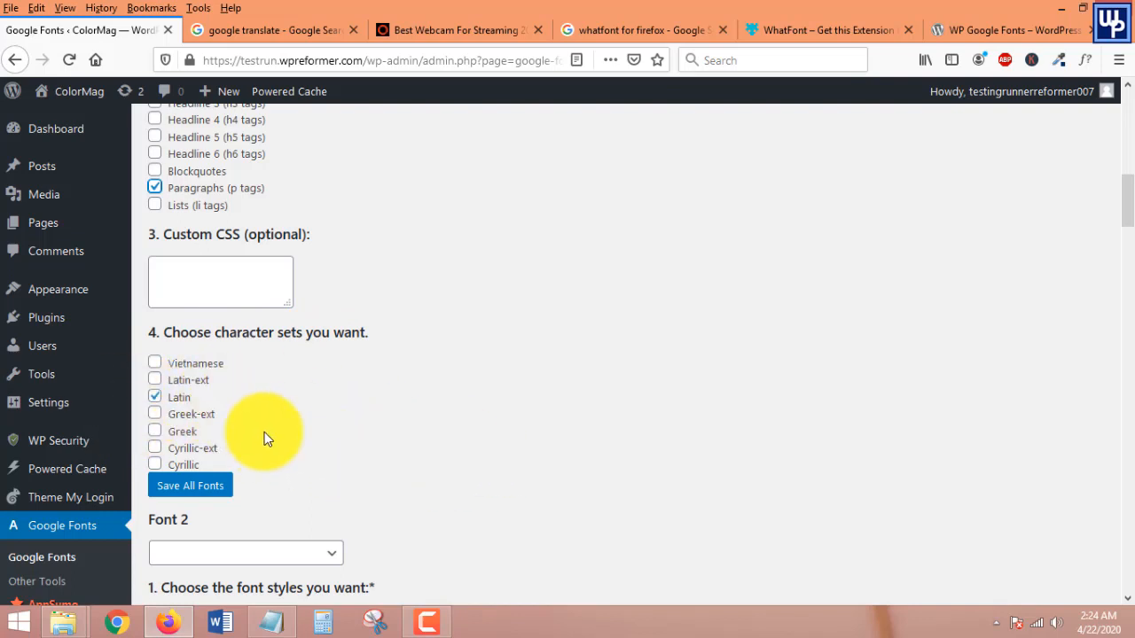
click(186, 487)
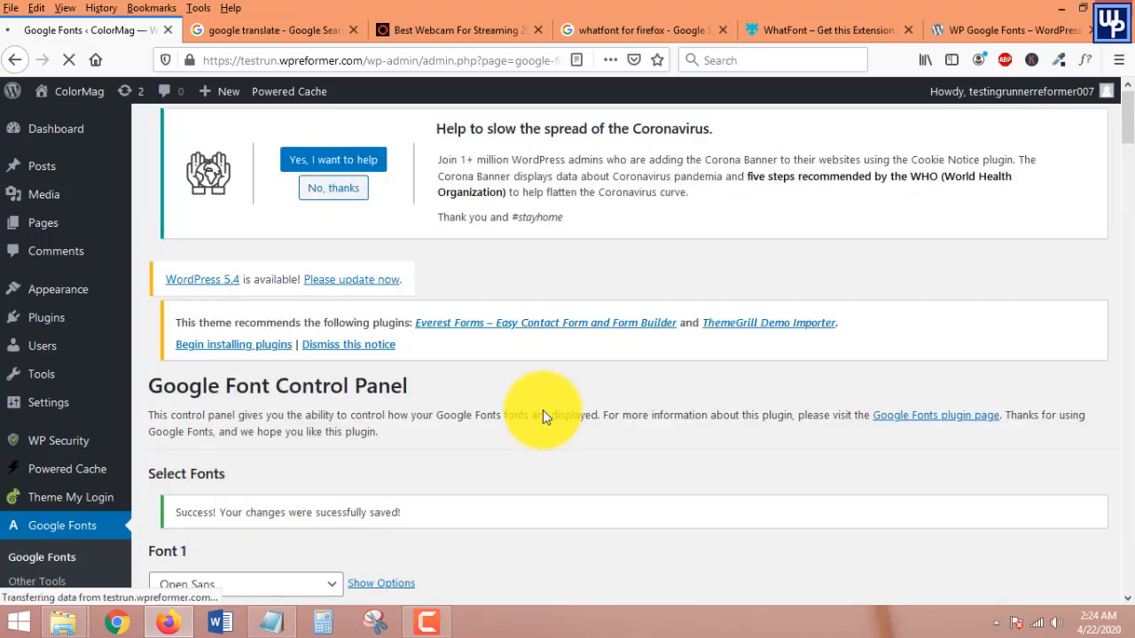
scroll(544, 414, down, 4)
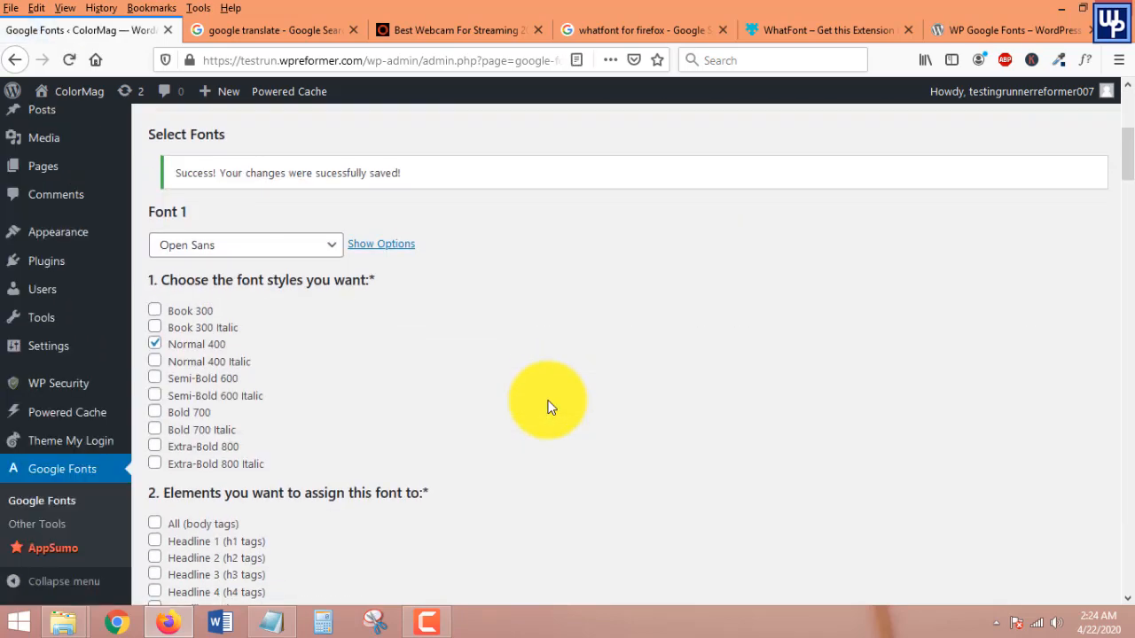
Visit the ColorMag site in a new tab and open the post "Coffee is health food: Myth or fact?".
mouse_move(79, 92)
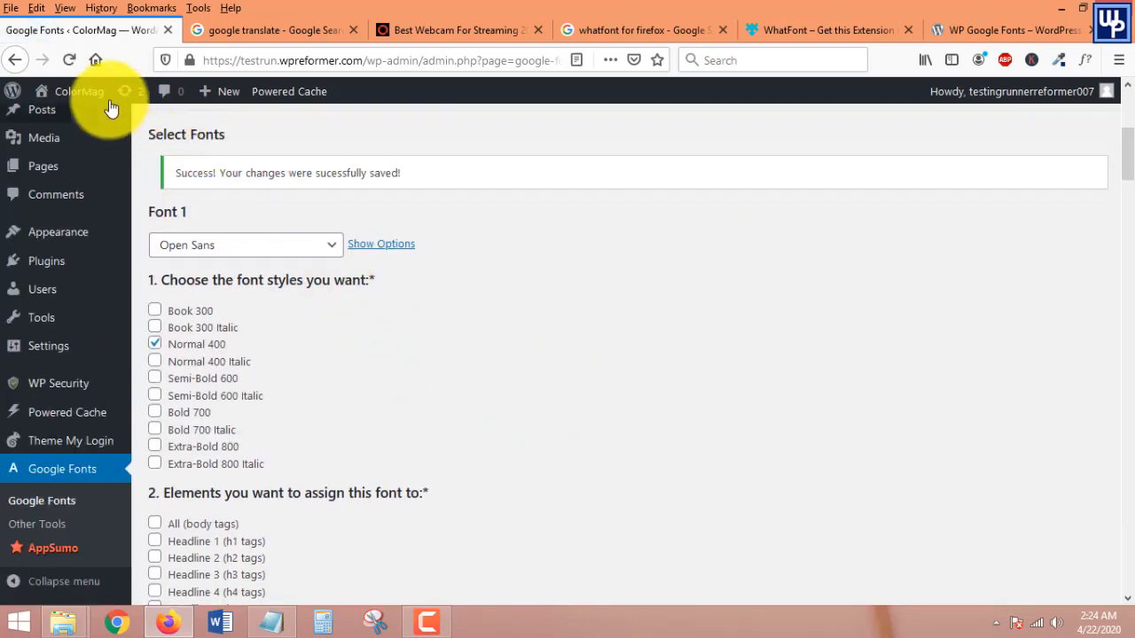
middle_click(51, 124)
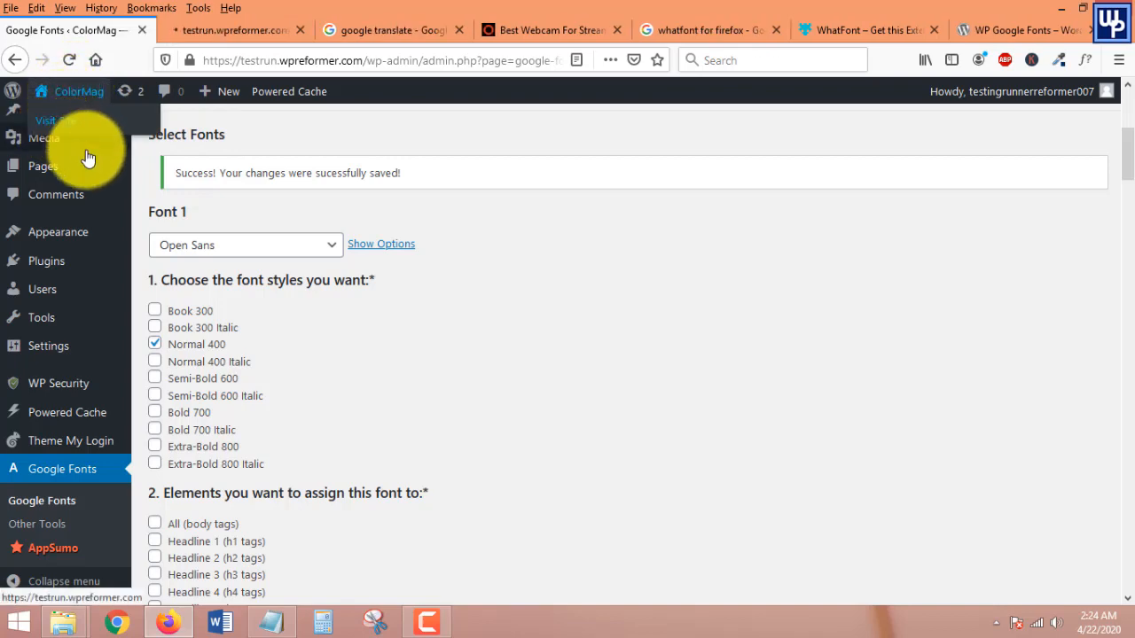
click(250, 26)
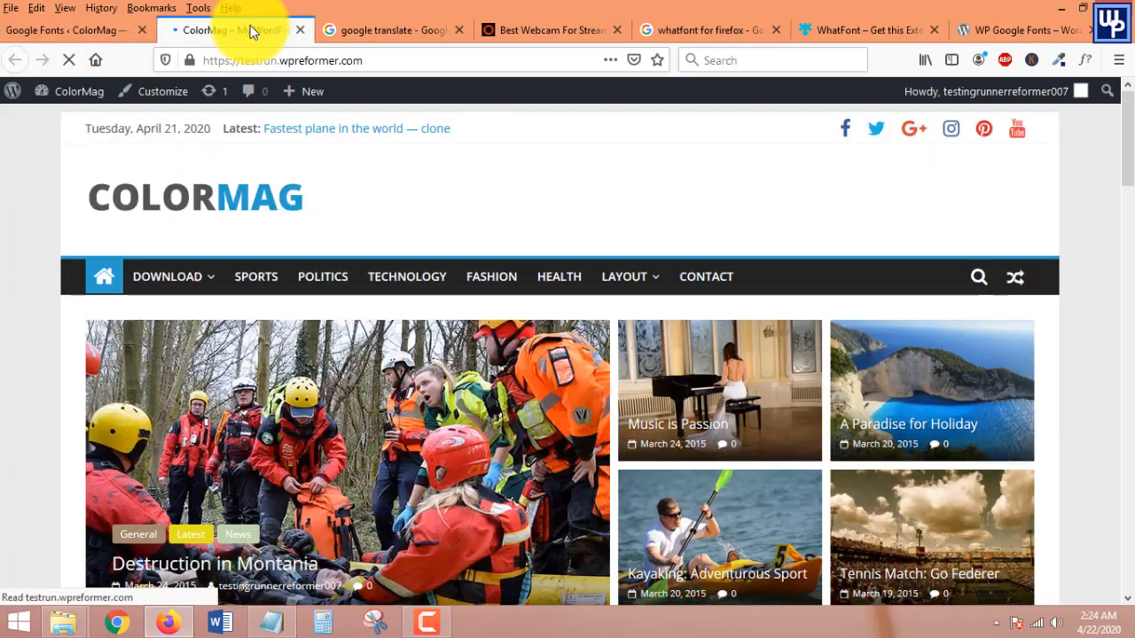
scroll(460, 183, down, 4)
scroll(603, 314, down, 3)
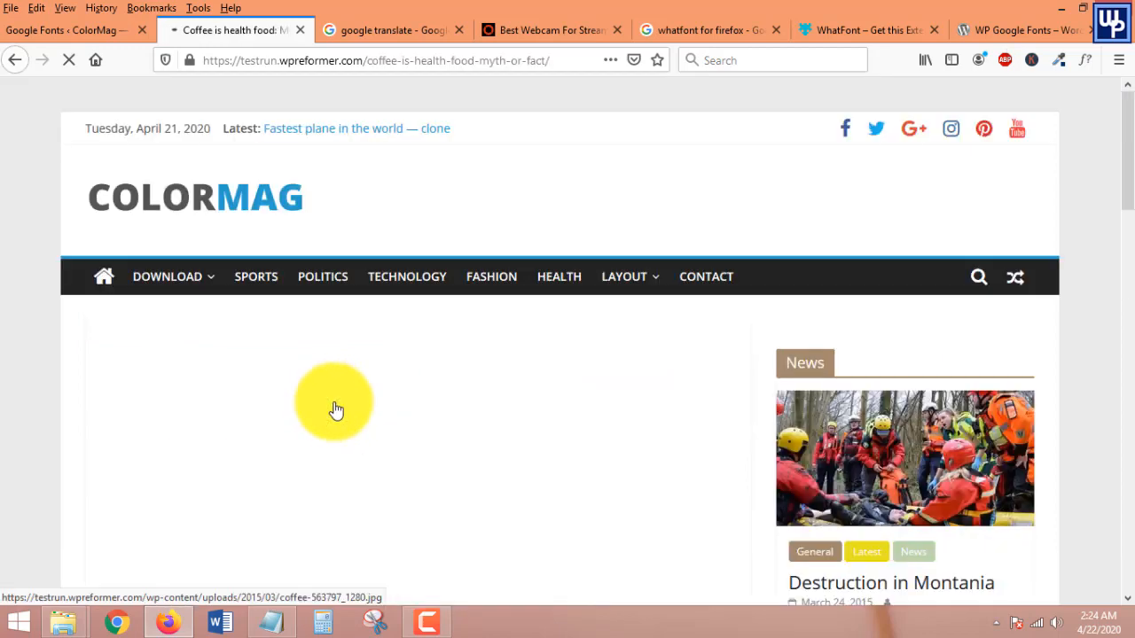
scroll(443, 379, down, 7)
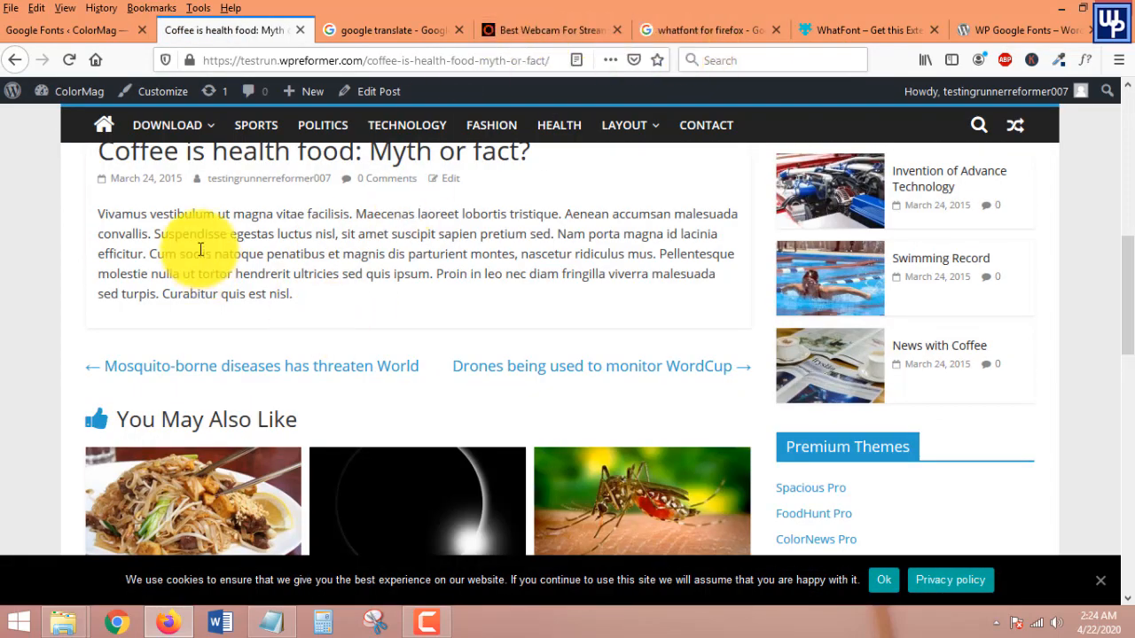
Inspect the font of the coffee post's body paragraph with WhatFont, and exit the extension.
scroll(384, 266, up, 4)
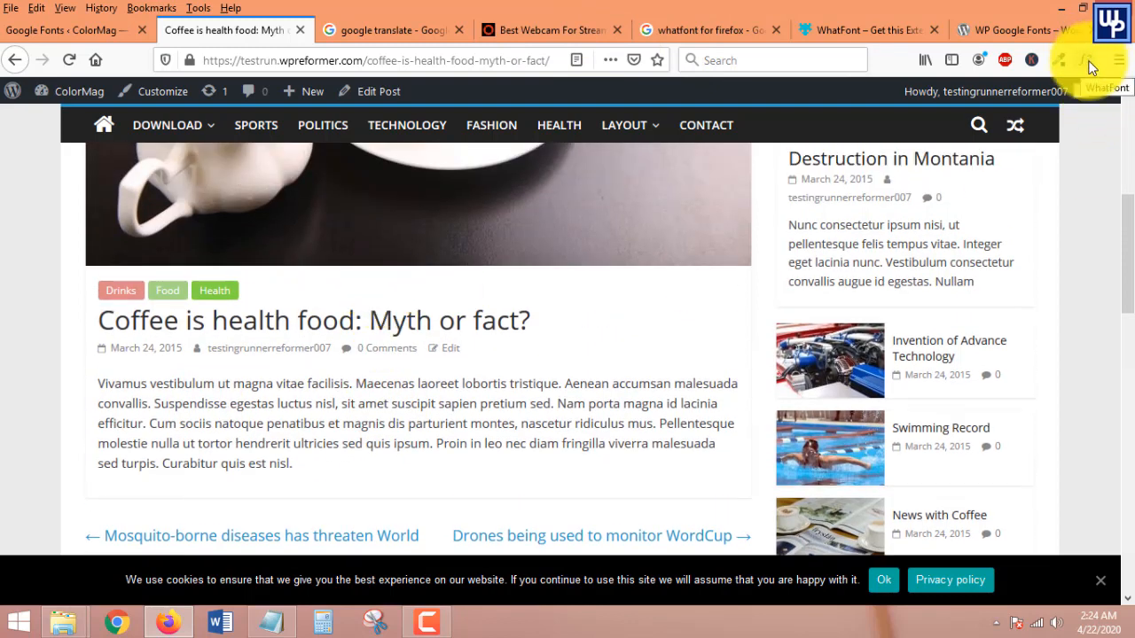
click(1088, 64)
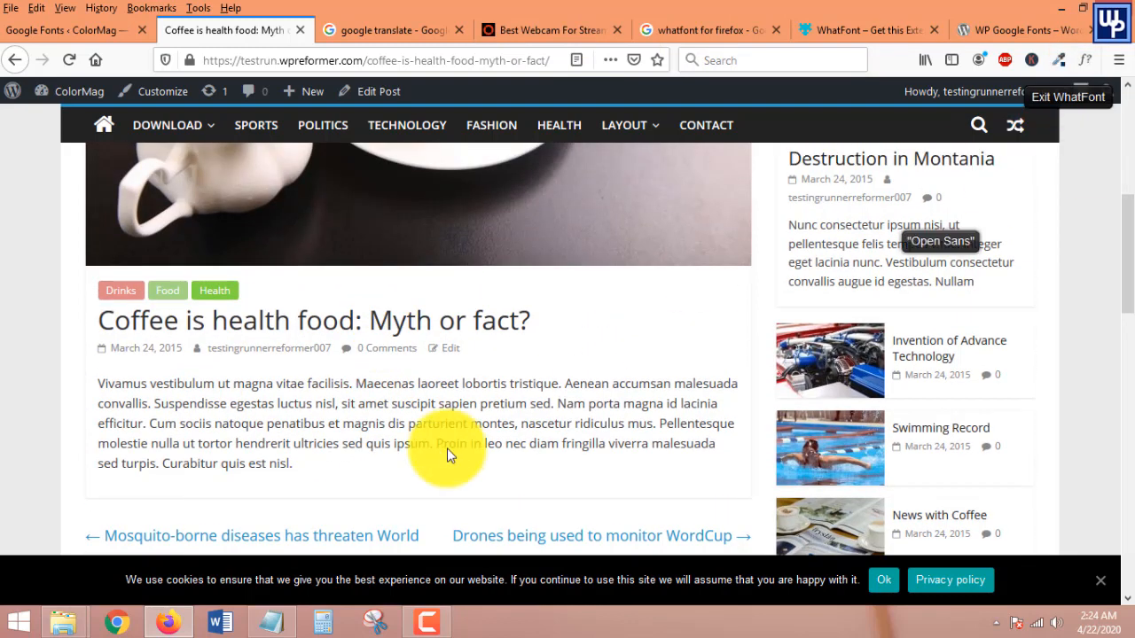
click(380, 430)
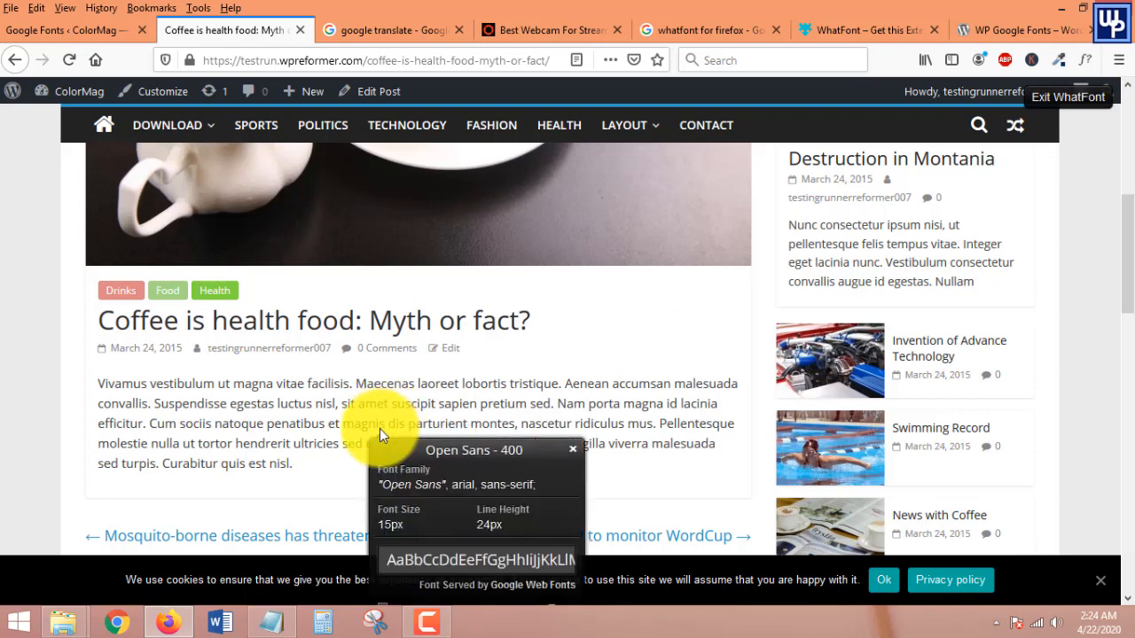
click(337, 422)
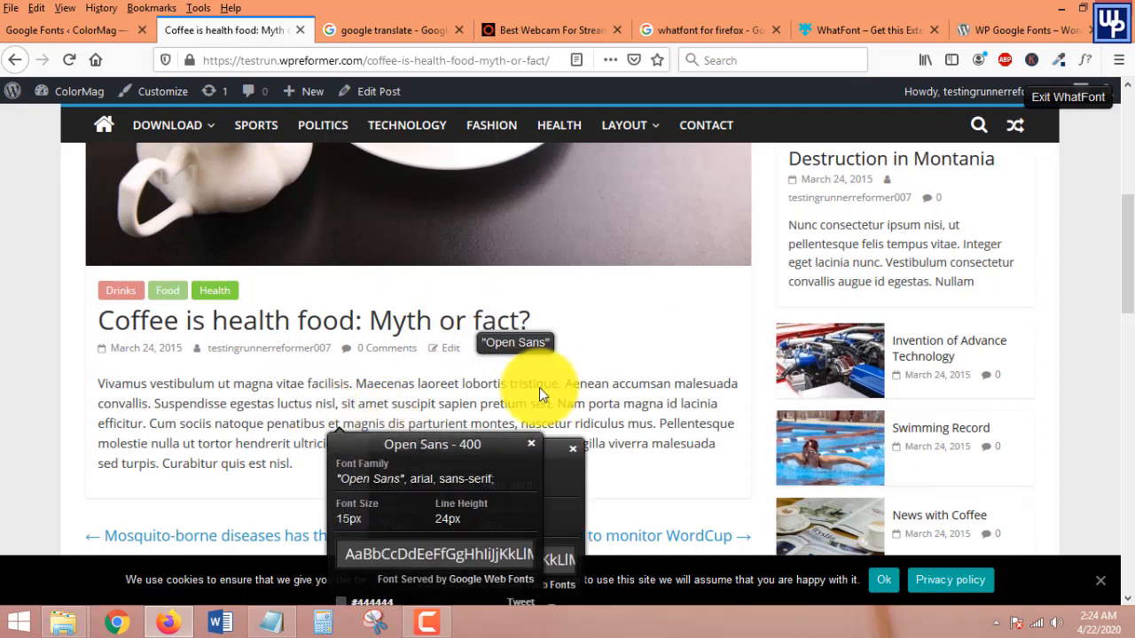
click(1081, 103)
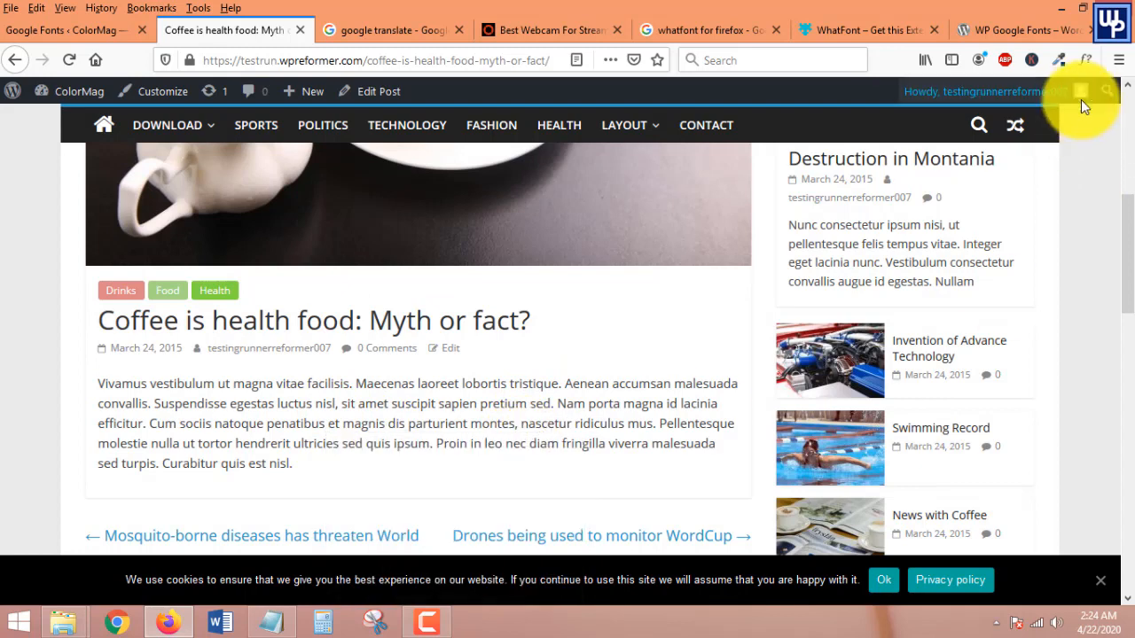